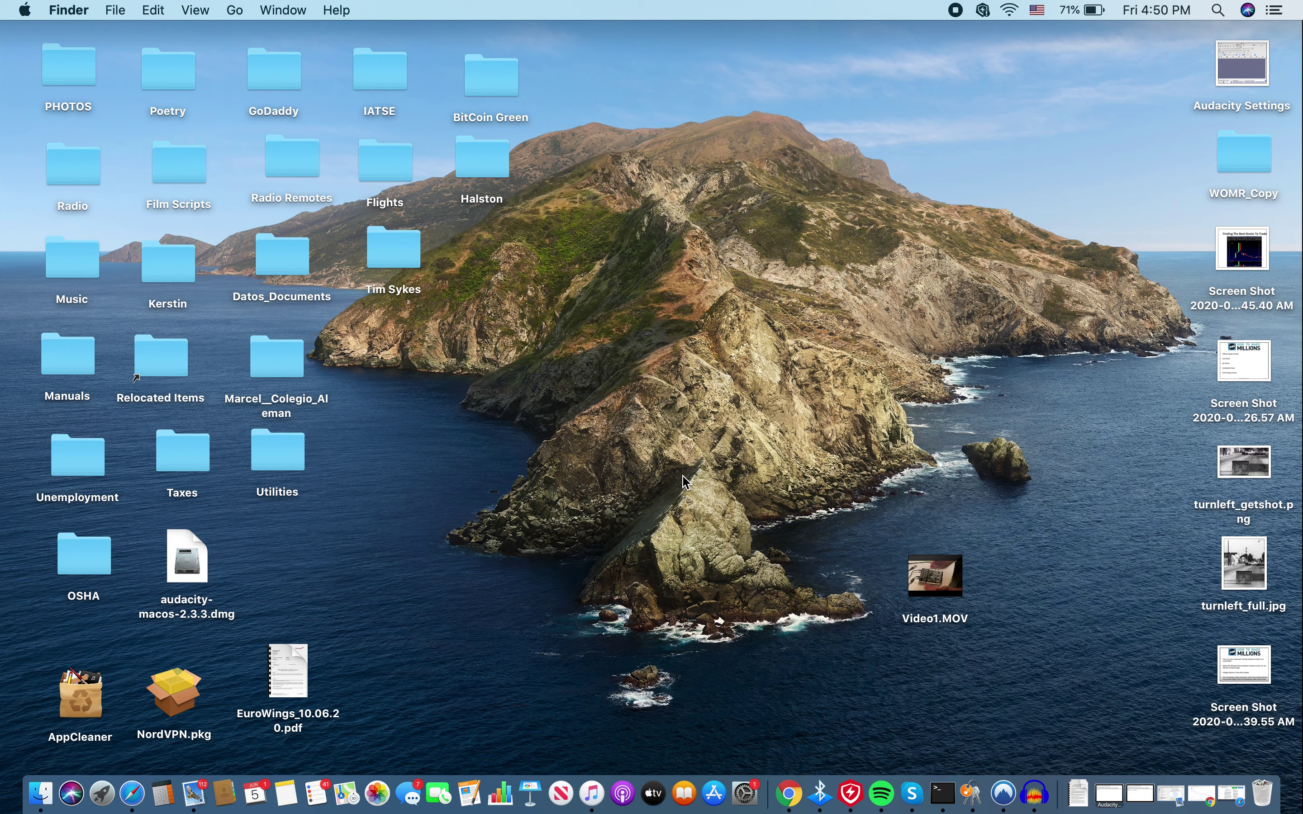
# Step: Terminate the Terminal window running Audacity and close the leftover Terminal windows
pyautogui.click(1113, 805)
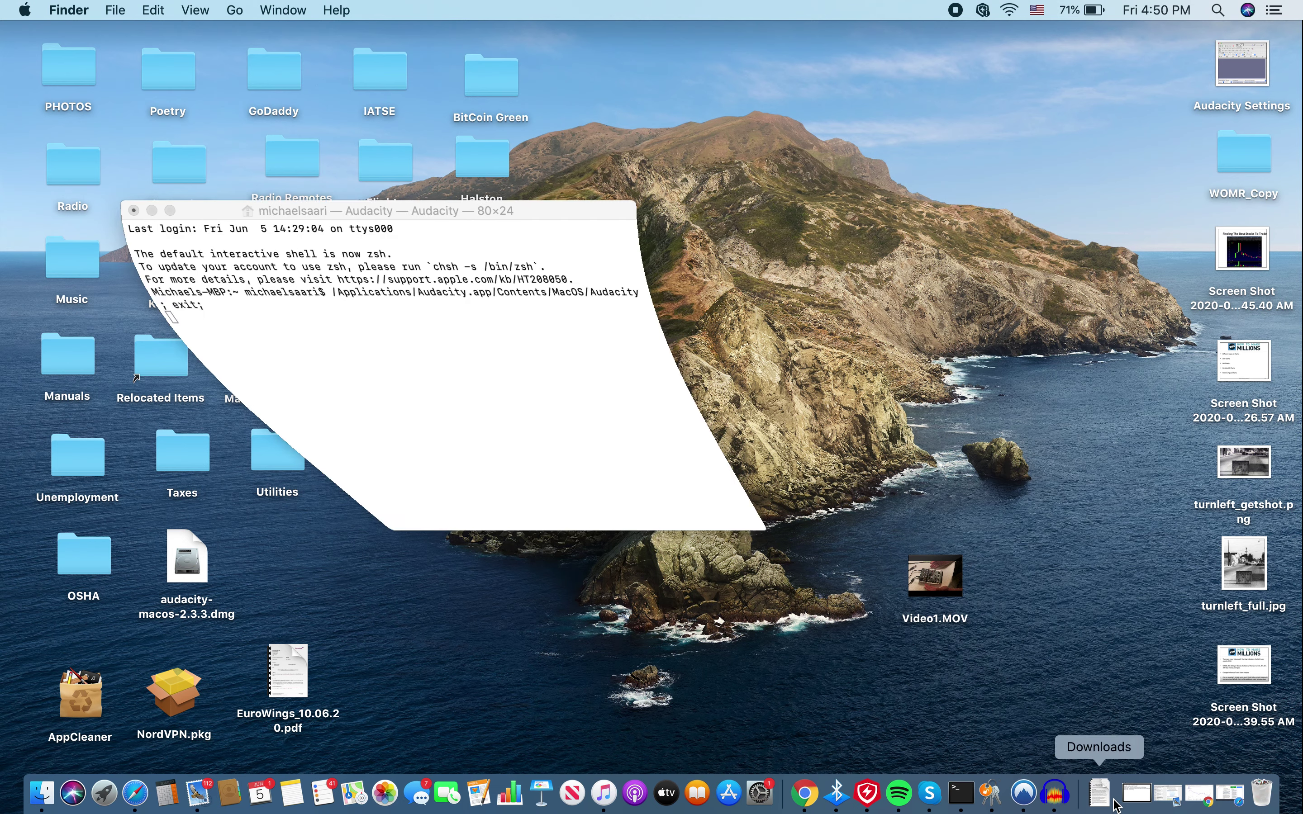
pyautogui.click(132, 209)
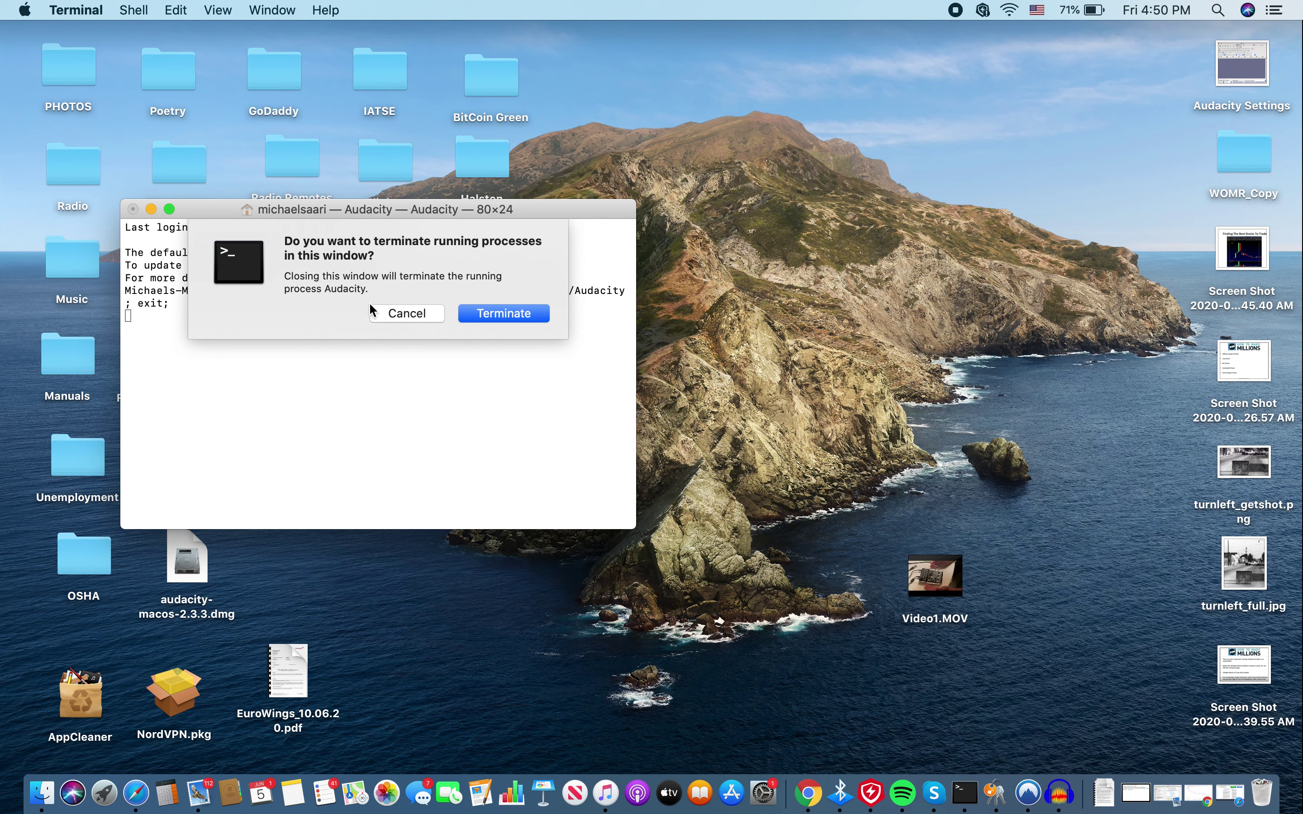
pyautogui.click(509, 313)
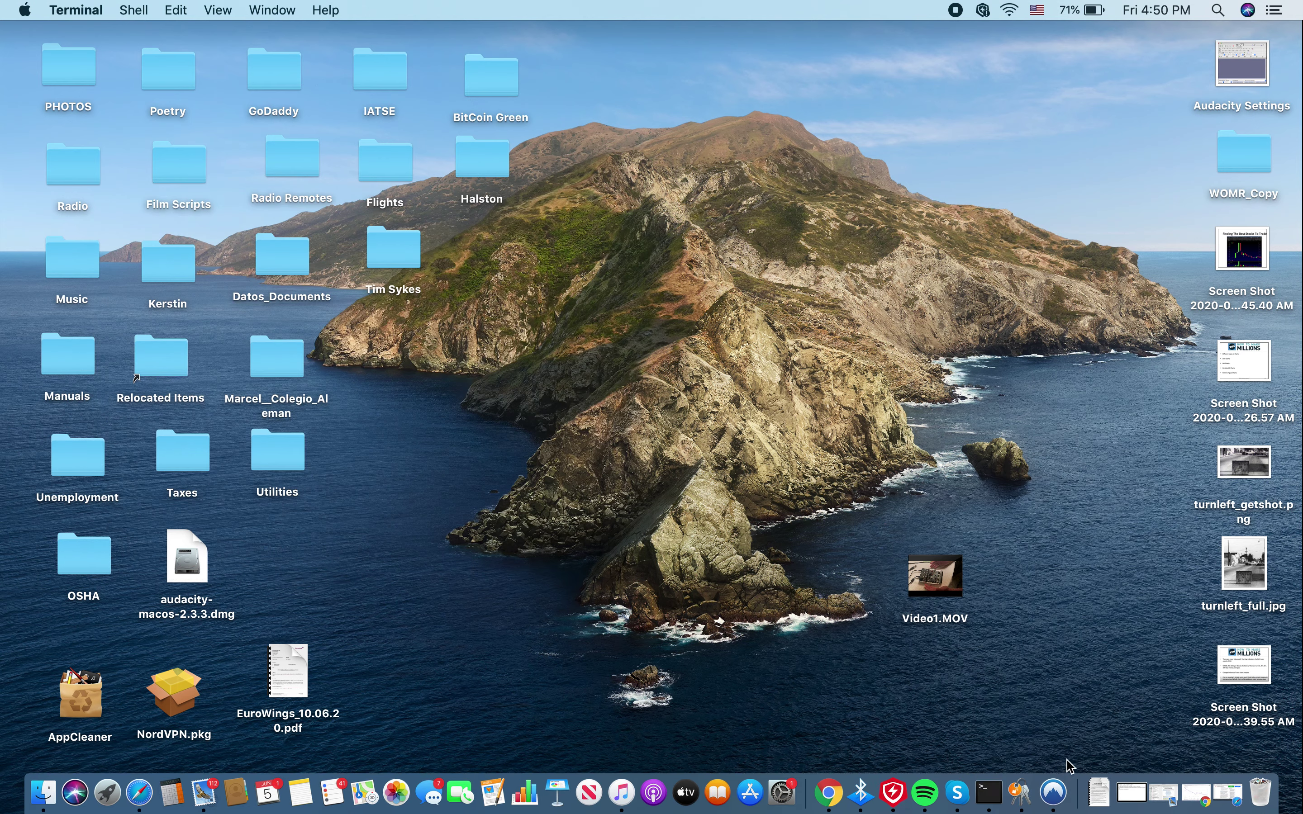
pyautogui.click(1129, 797)
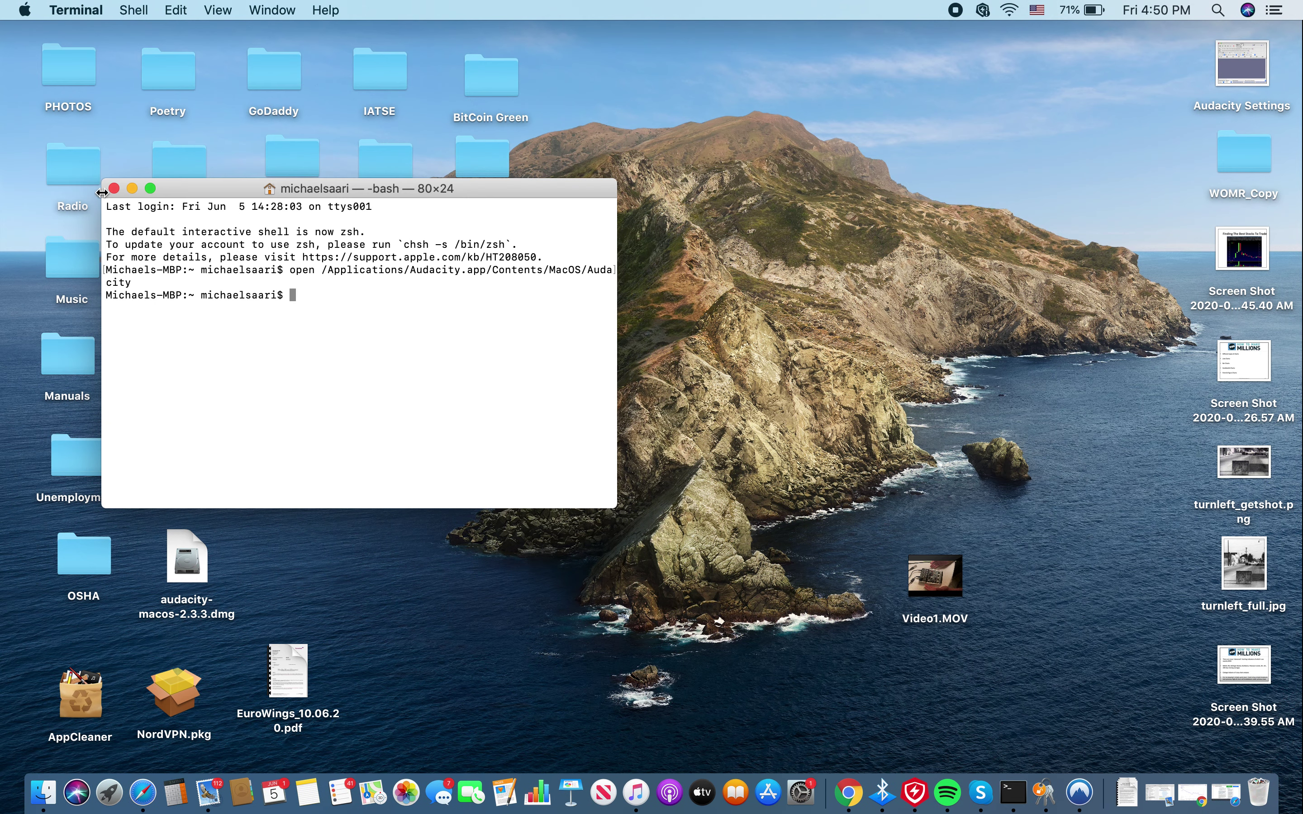
pyautogui.click(115, 189)
pyautogui.click(897, 607)
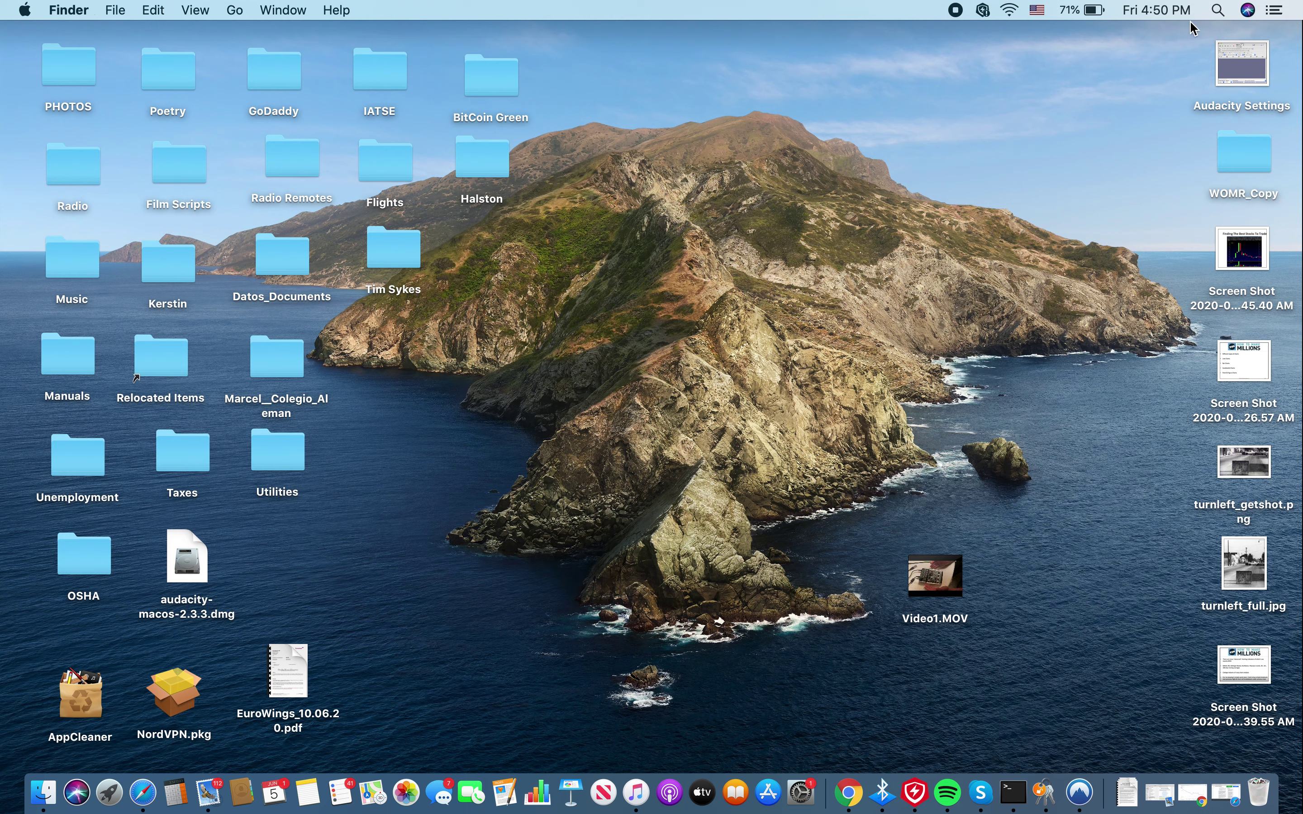
# Step: Launch a fresh Terminal window via Spotlight
pyautogui.click(1217, 10)
pyautogui.write('t')
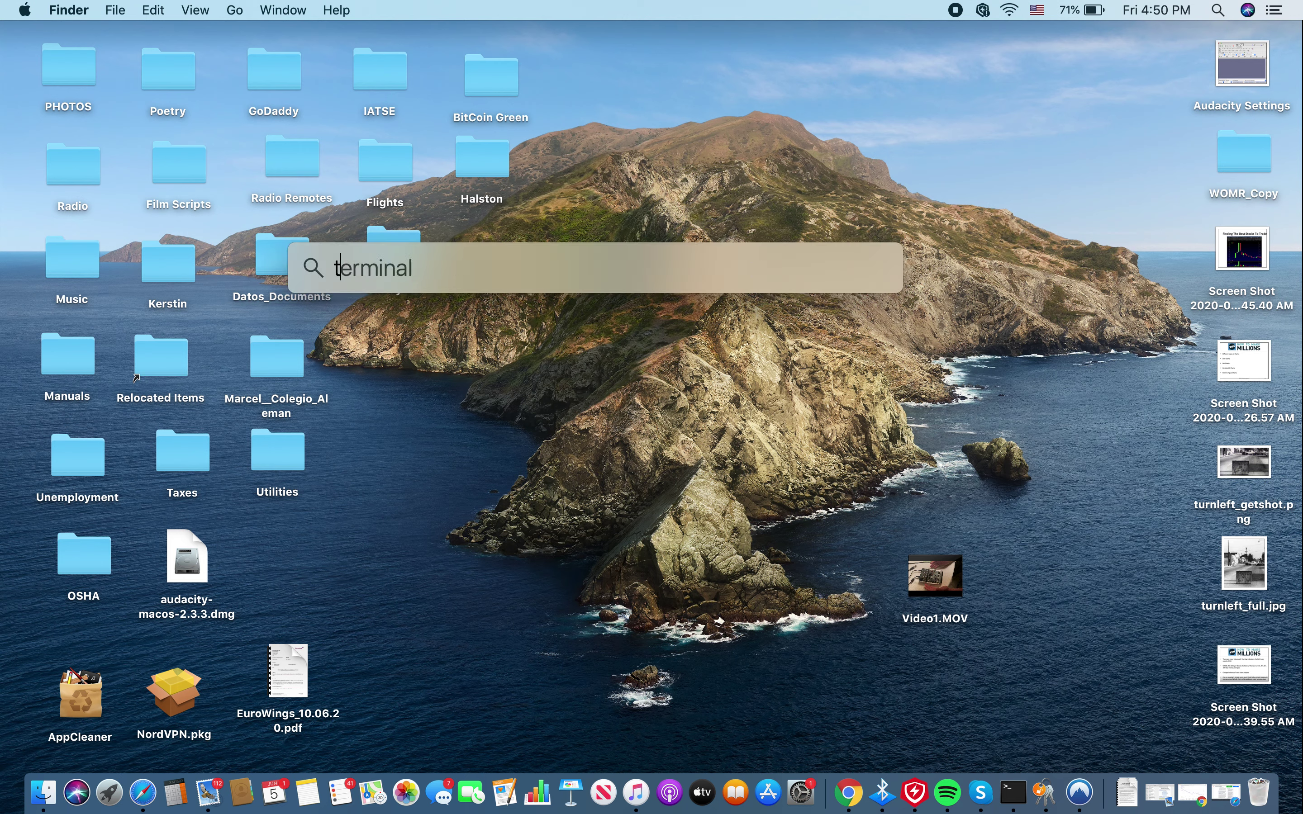
pyautogui.write('ermin')
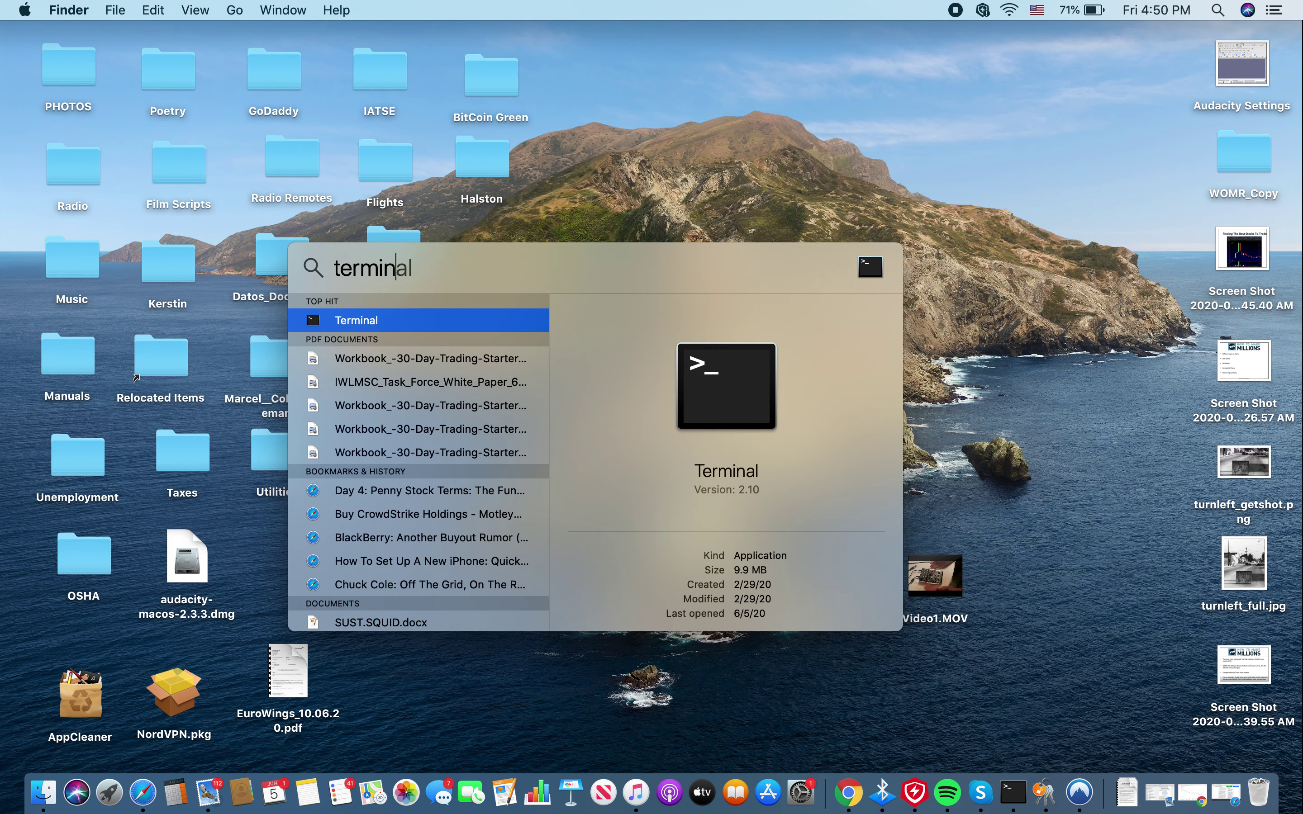
pyautogui.click(372, 323)
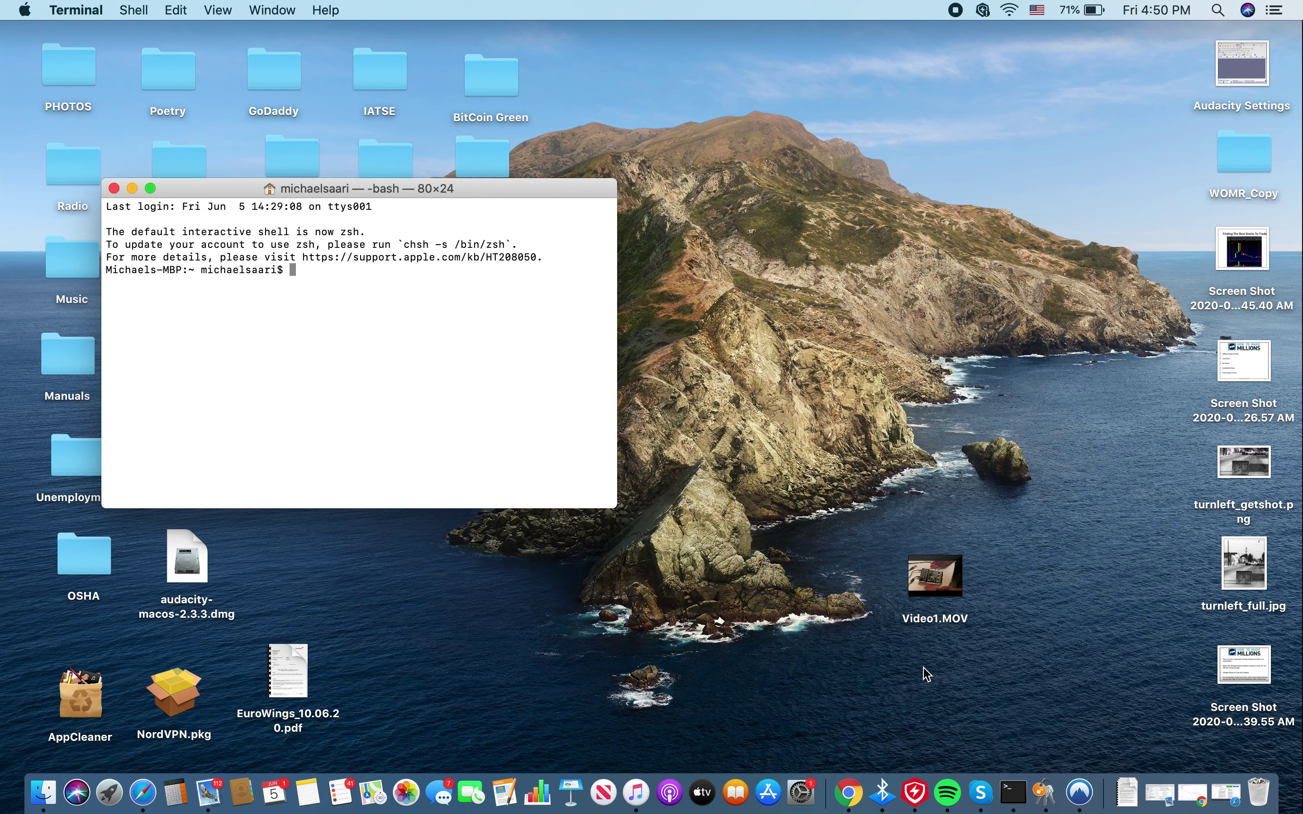
# Step: Copy the 'open /Applications/Audacity.app/Contents/MacOS/Audacity' line from the For Audacity note
pyautogui.click(305, 796)
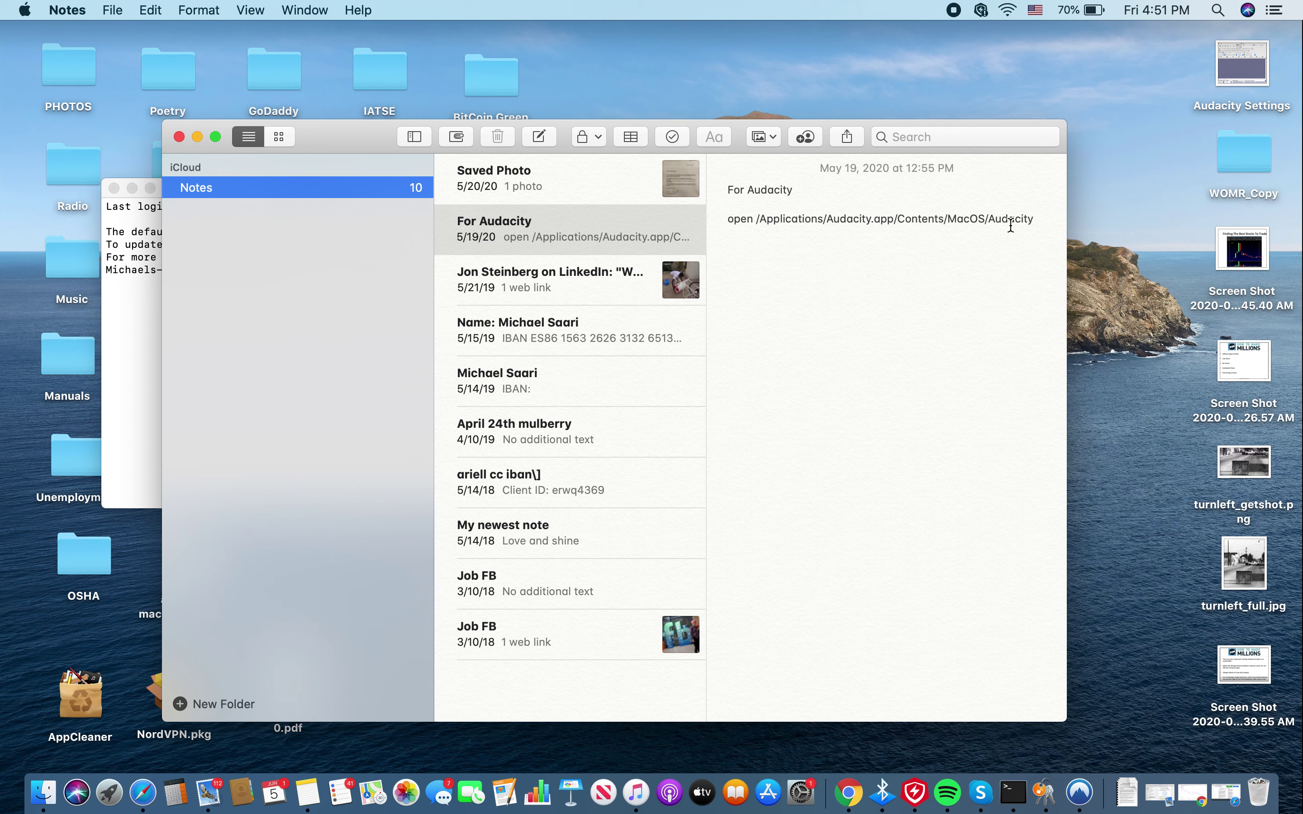
pyautogui.click(1039, 220)
pyautogui.moveTo(1039, 220); pyautogui.dragTo(728, 223)
pyautogui.press('super+c')
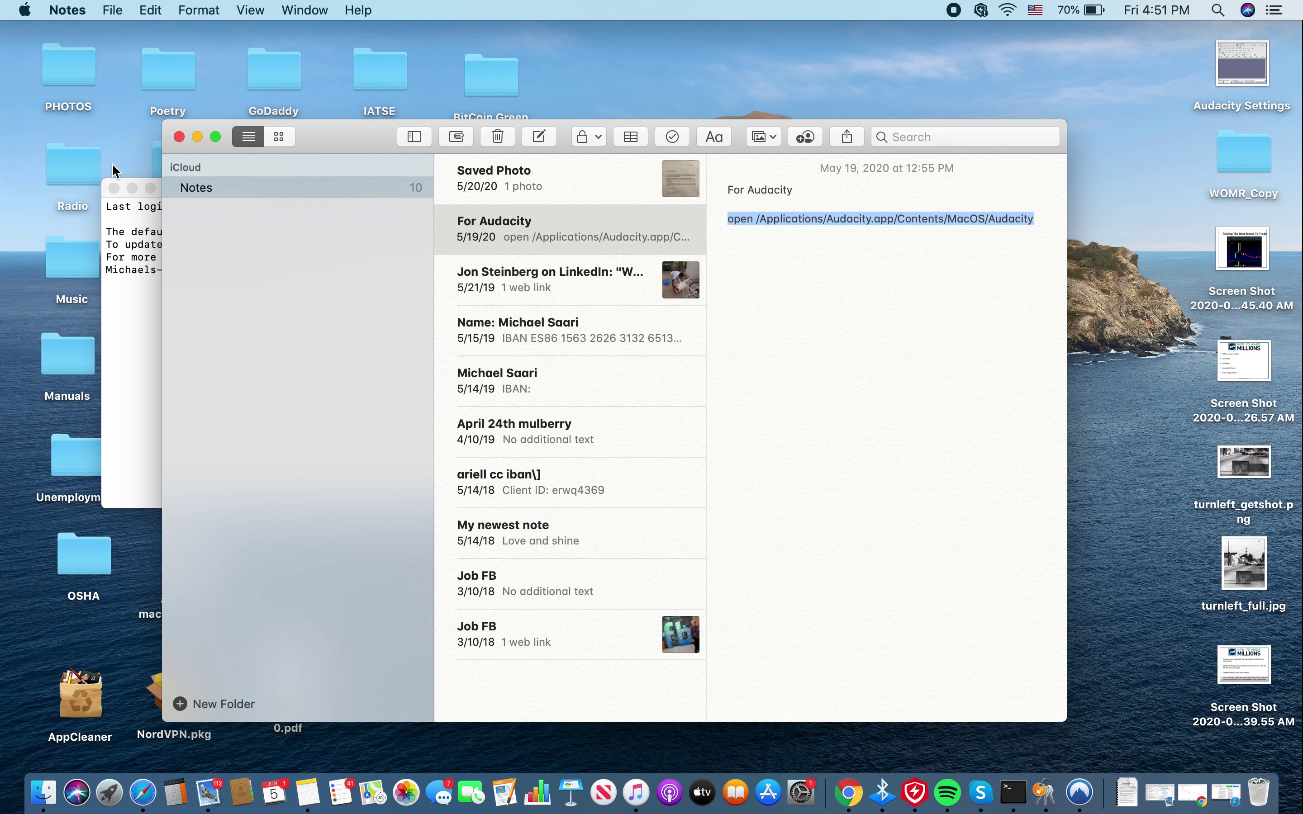
# Step: Paste and run the Audacity open command in the Terminal shell
pyautogui.click(197, 137)
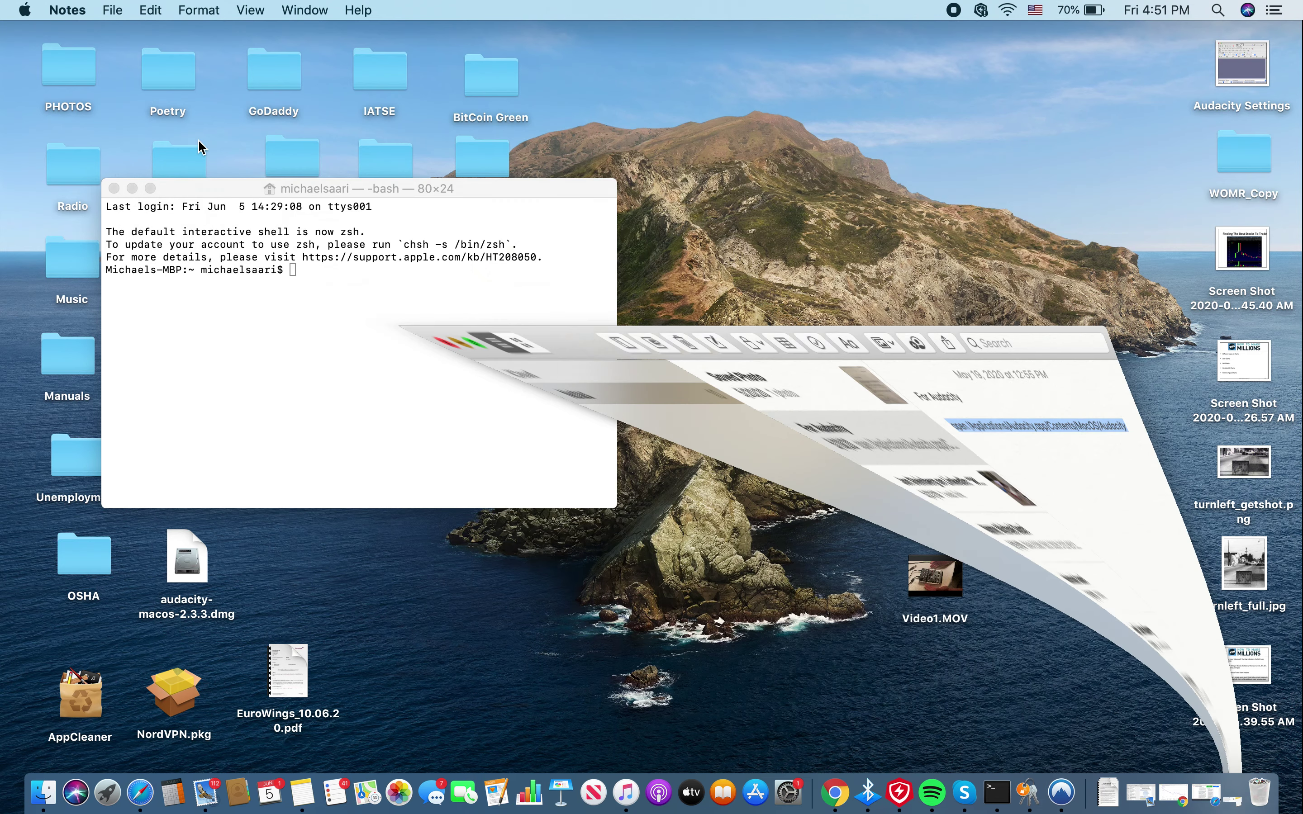
pyautogui.click(292, 269)
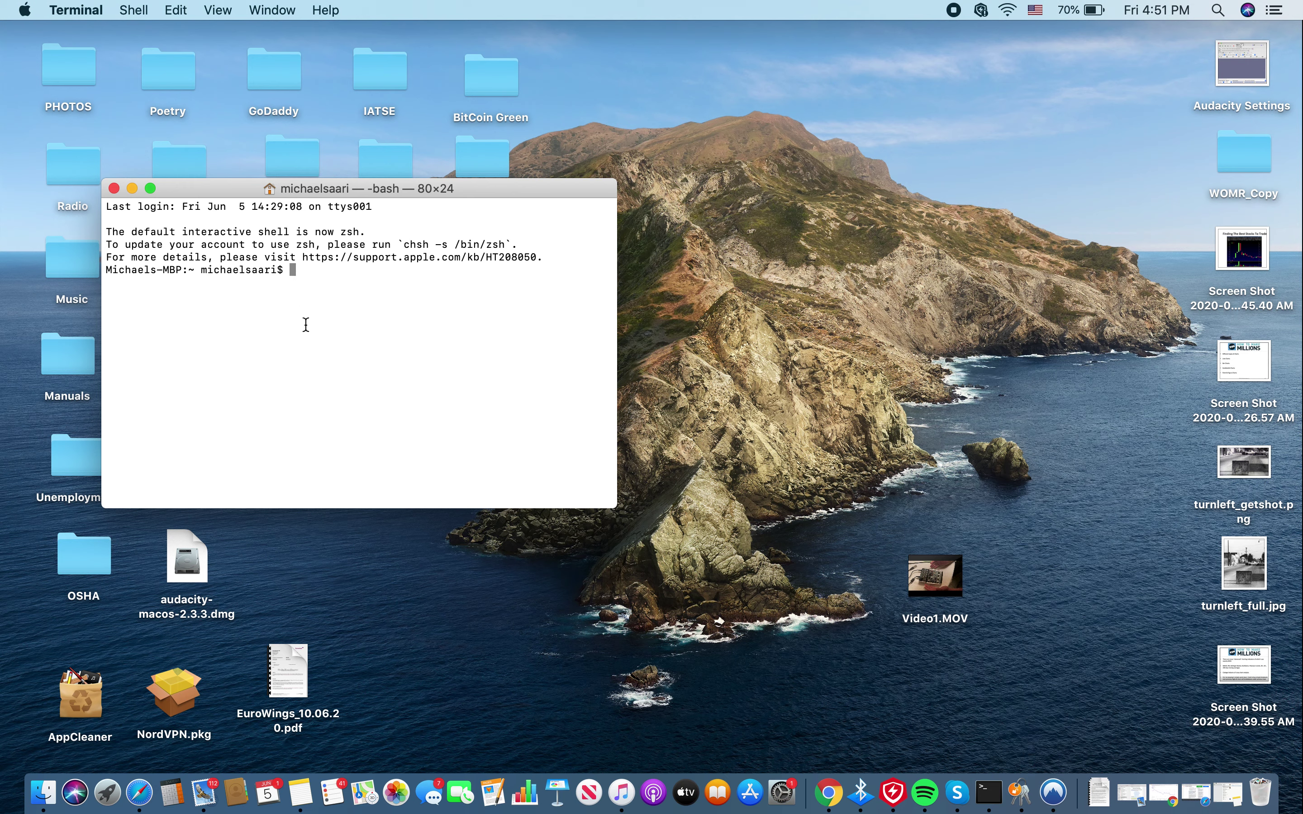
pyautogui.press('super+v')
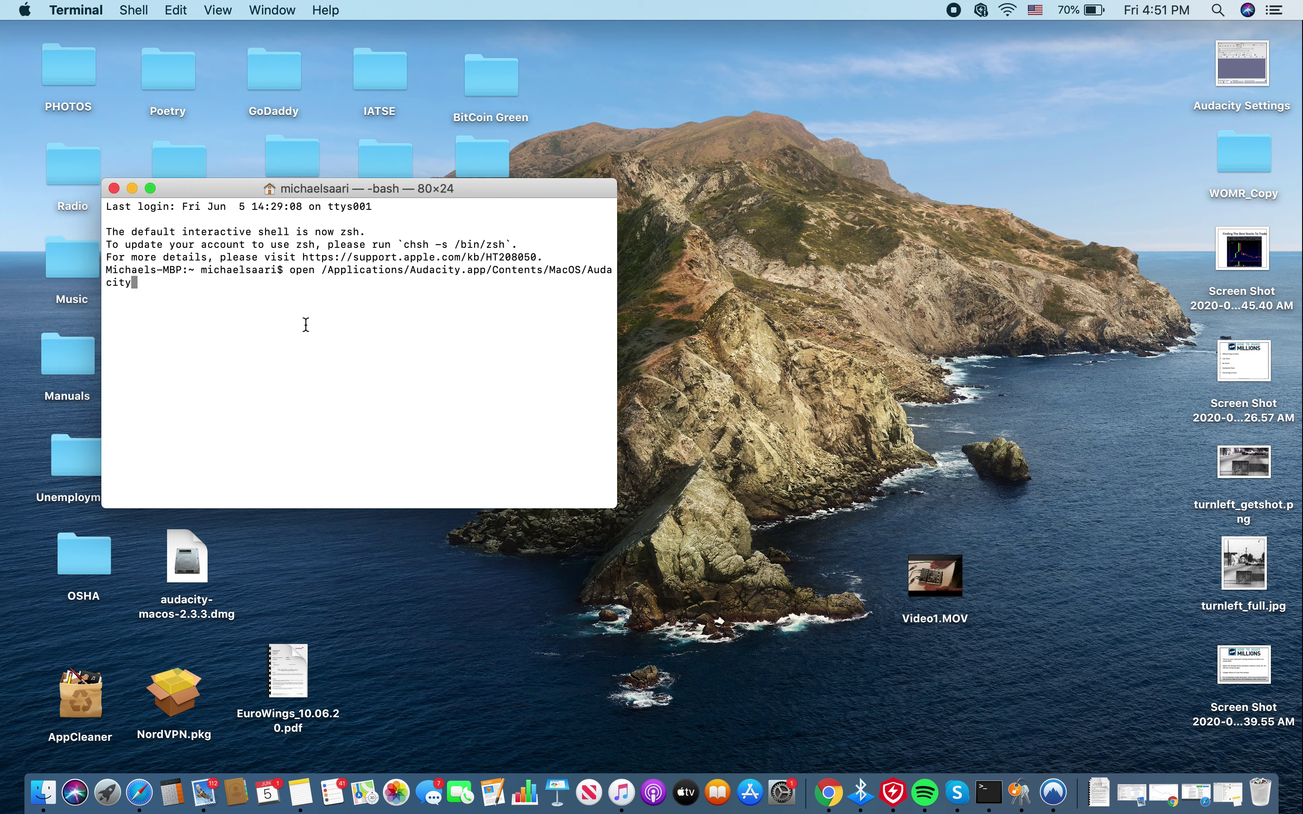
pyautogui.press('Return')
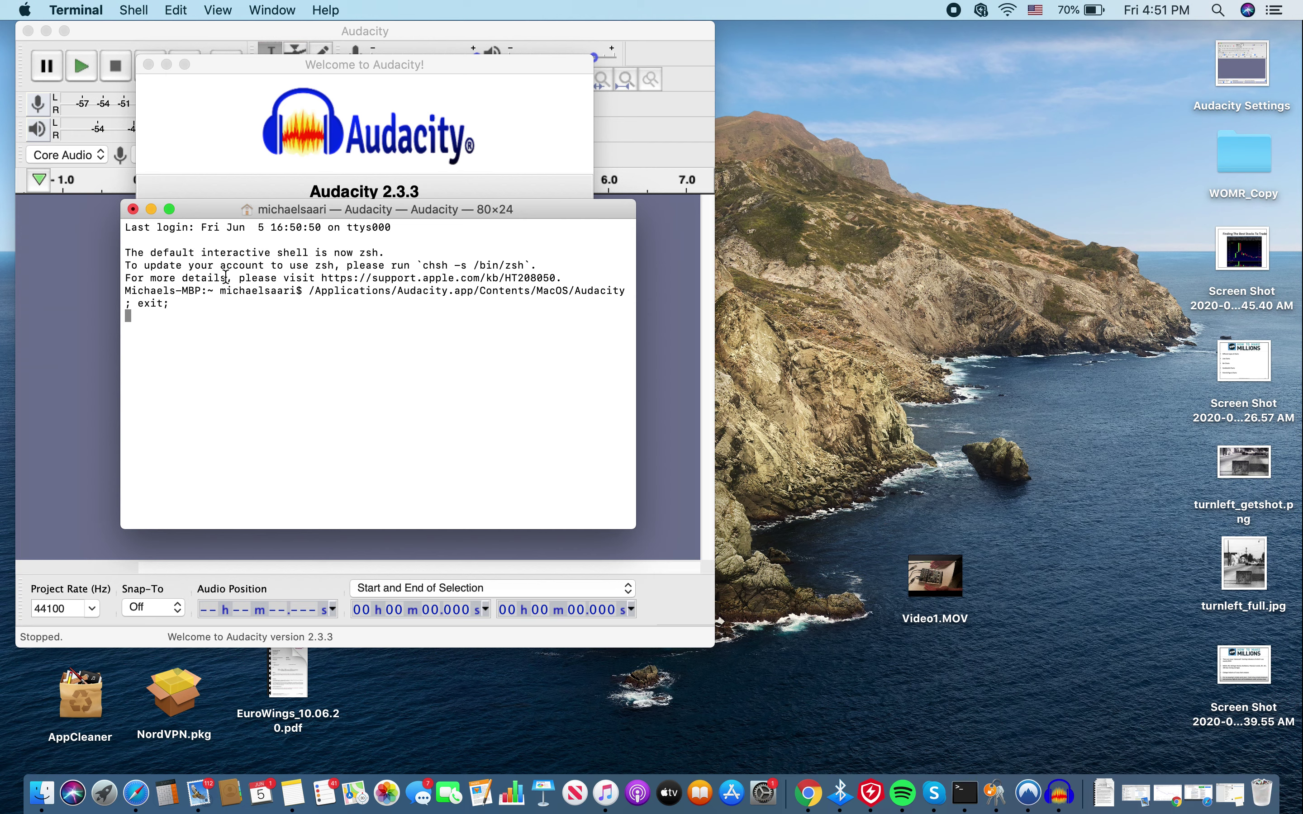
# Step: Minimize both Terminal windows and dismiss the Welcome to Audacity dialog
pyautogui.click(151, 209)
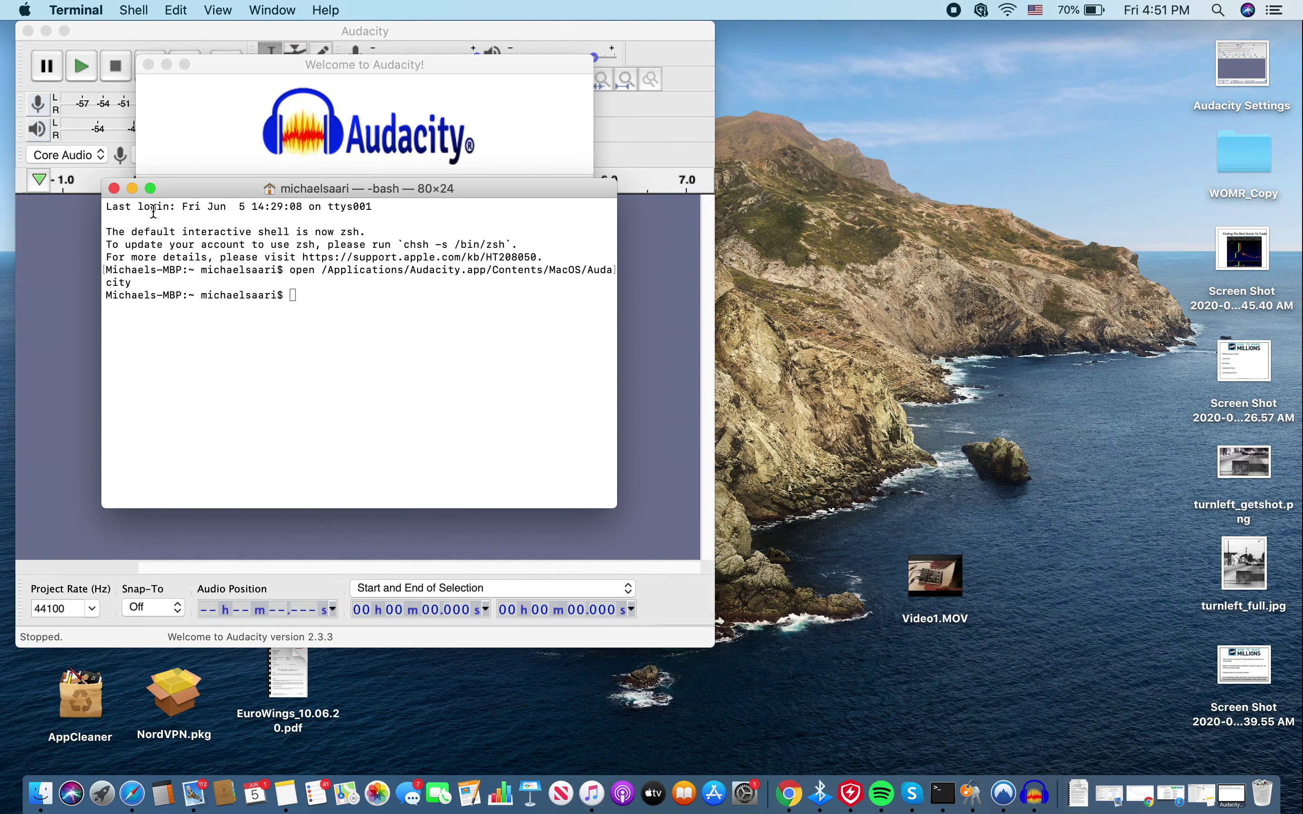
pyautogui.click(132, 187)
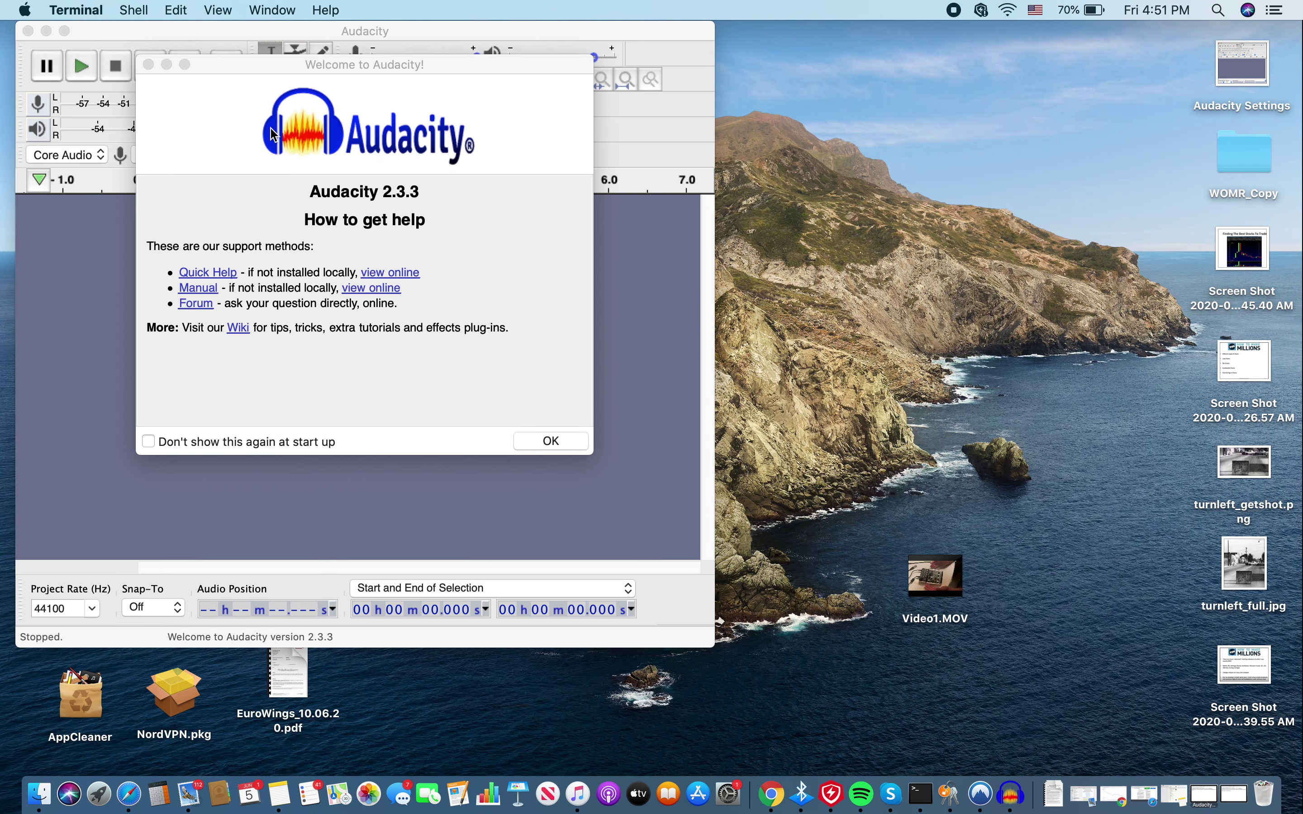
pyautogui.click(149, 65)
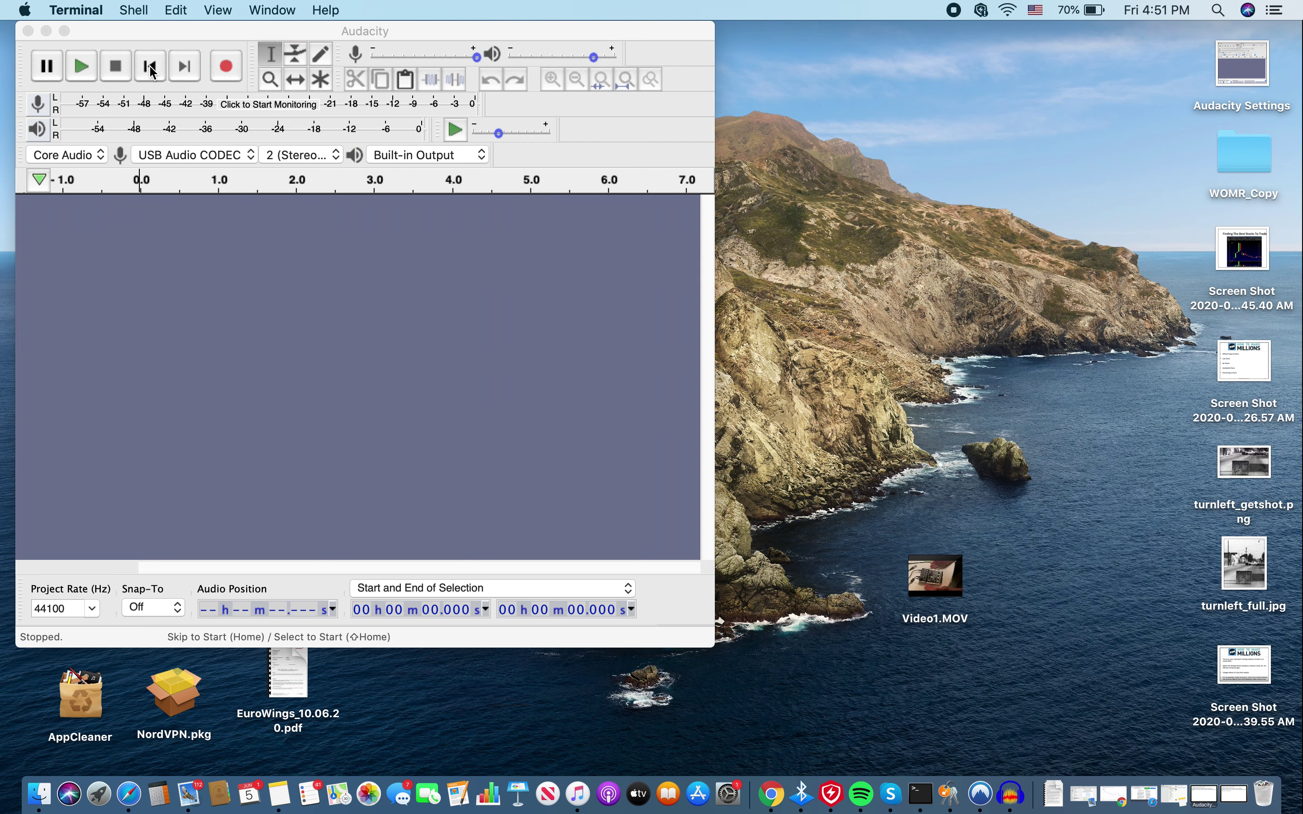
pyautogui.click(204, 39)
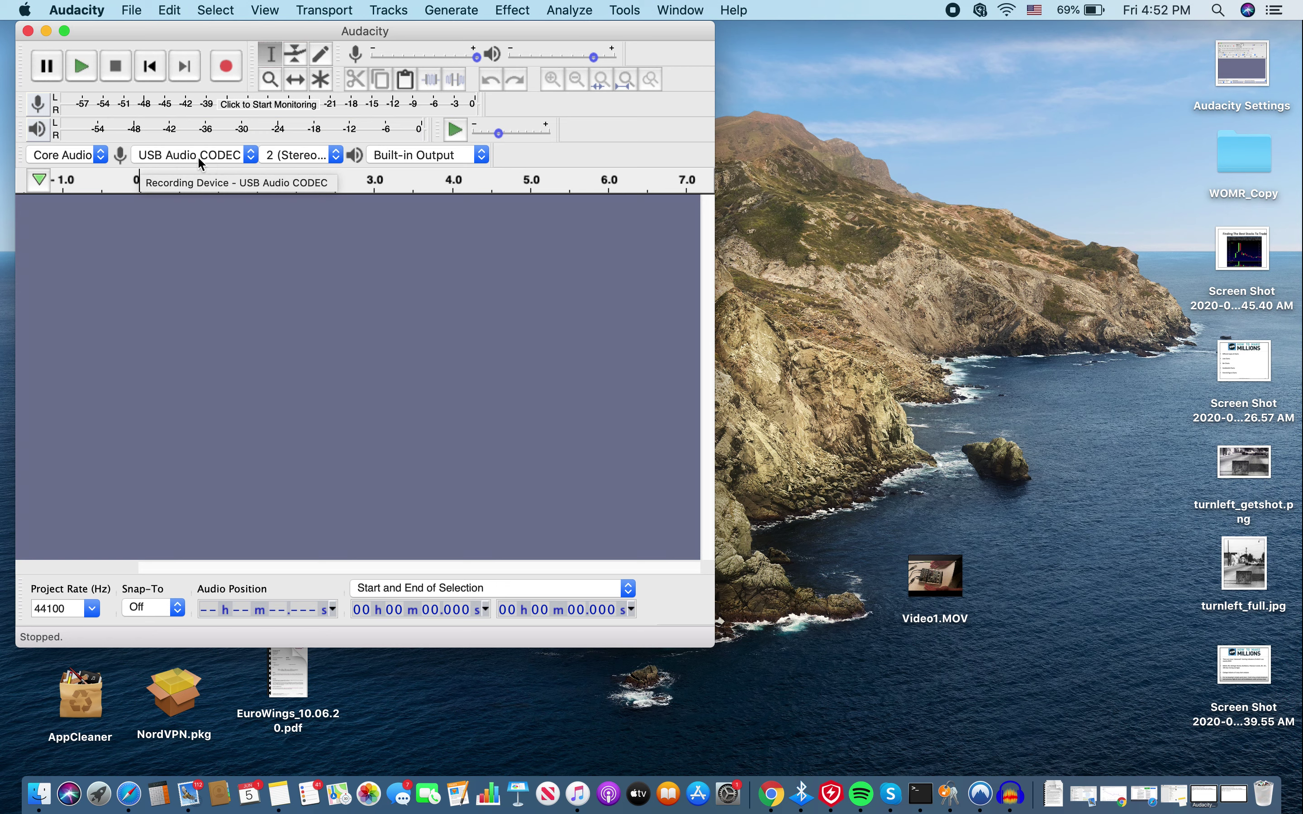
pyautogui.click(251, 156)
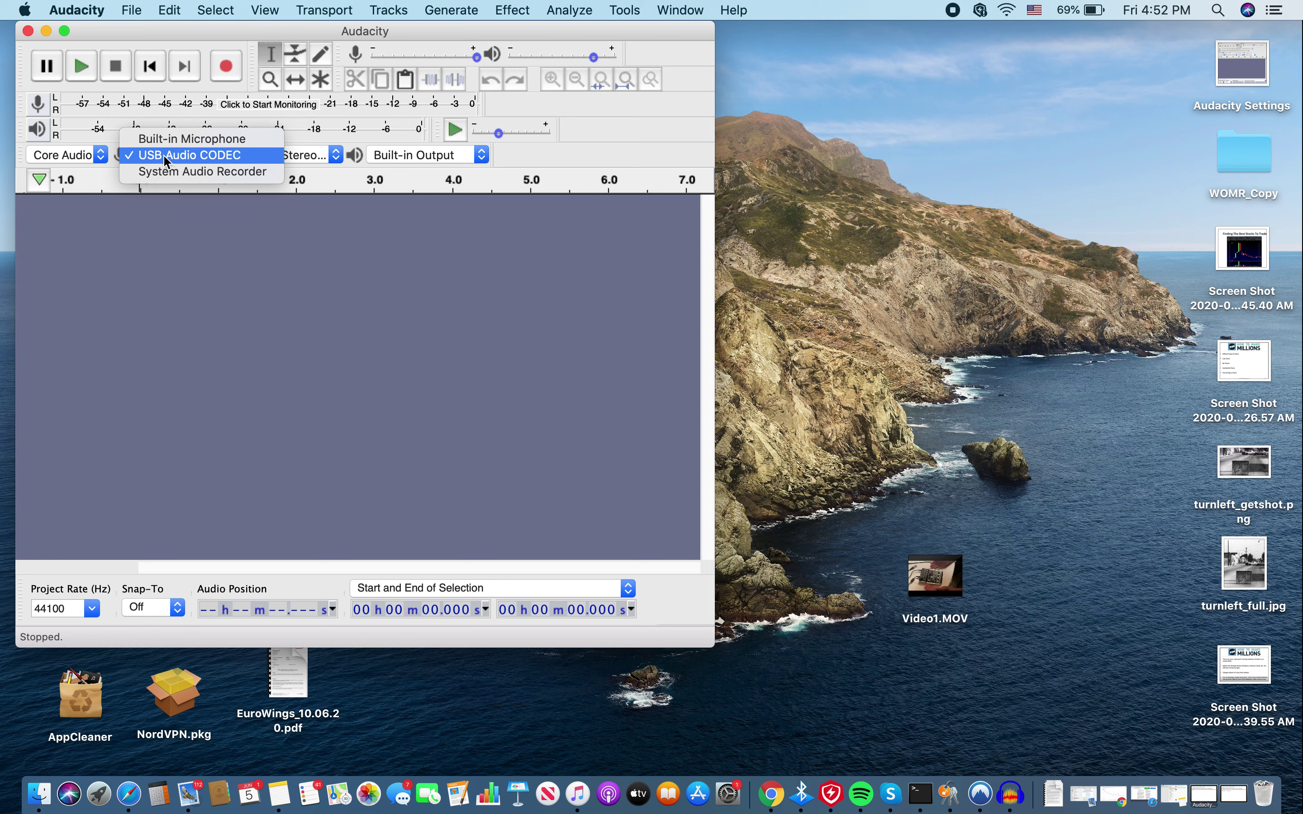
pyautogui.click(234, 159)
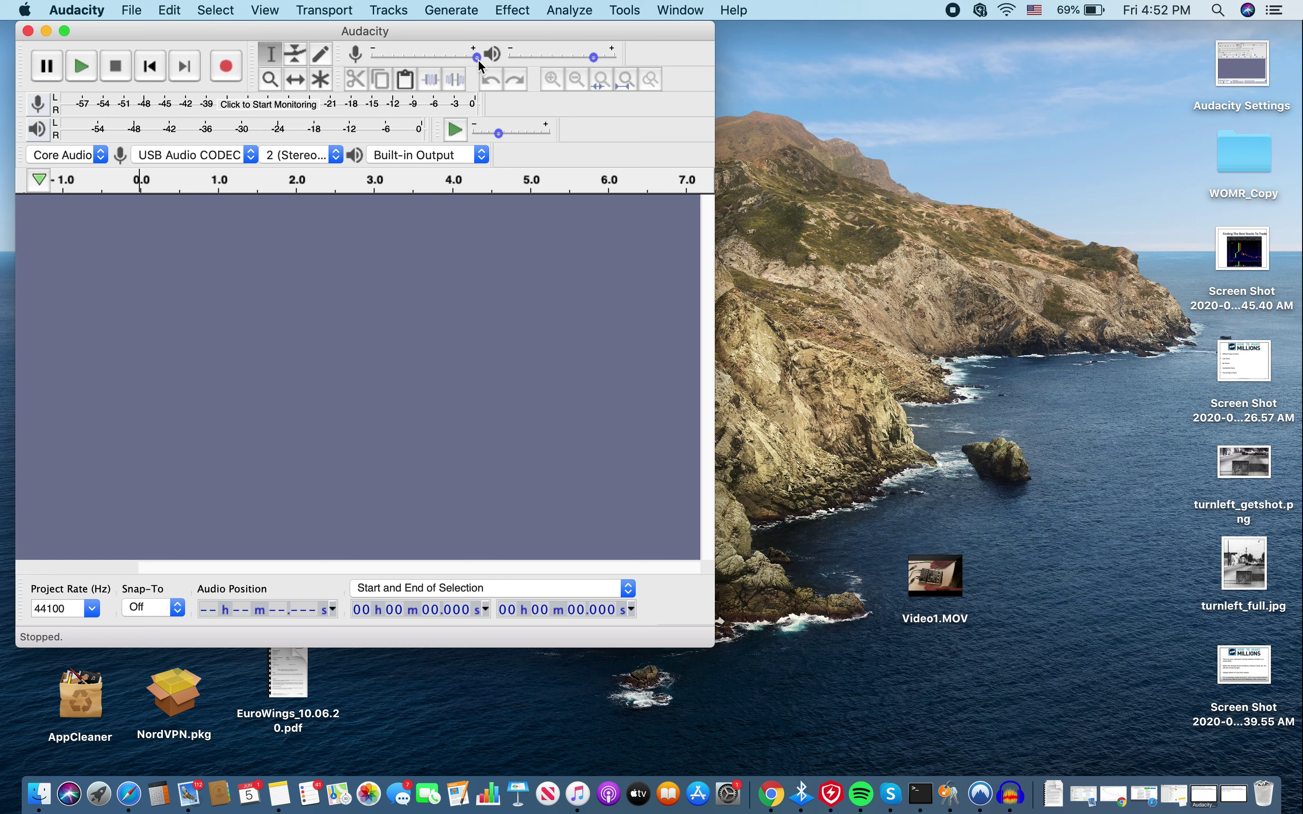
pyautogui.moveTo(587, 69)
pyautogui.moveTo(498, 135)
pyautogui.click(1240, 70)
pyautogui.doubleClick(1240, 70)
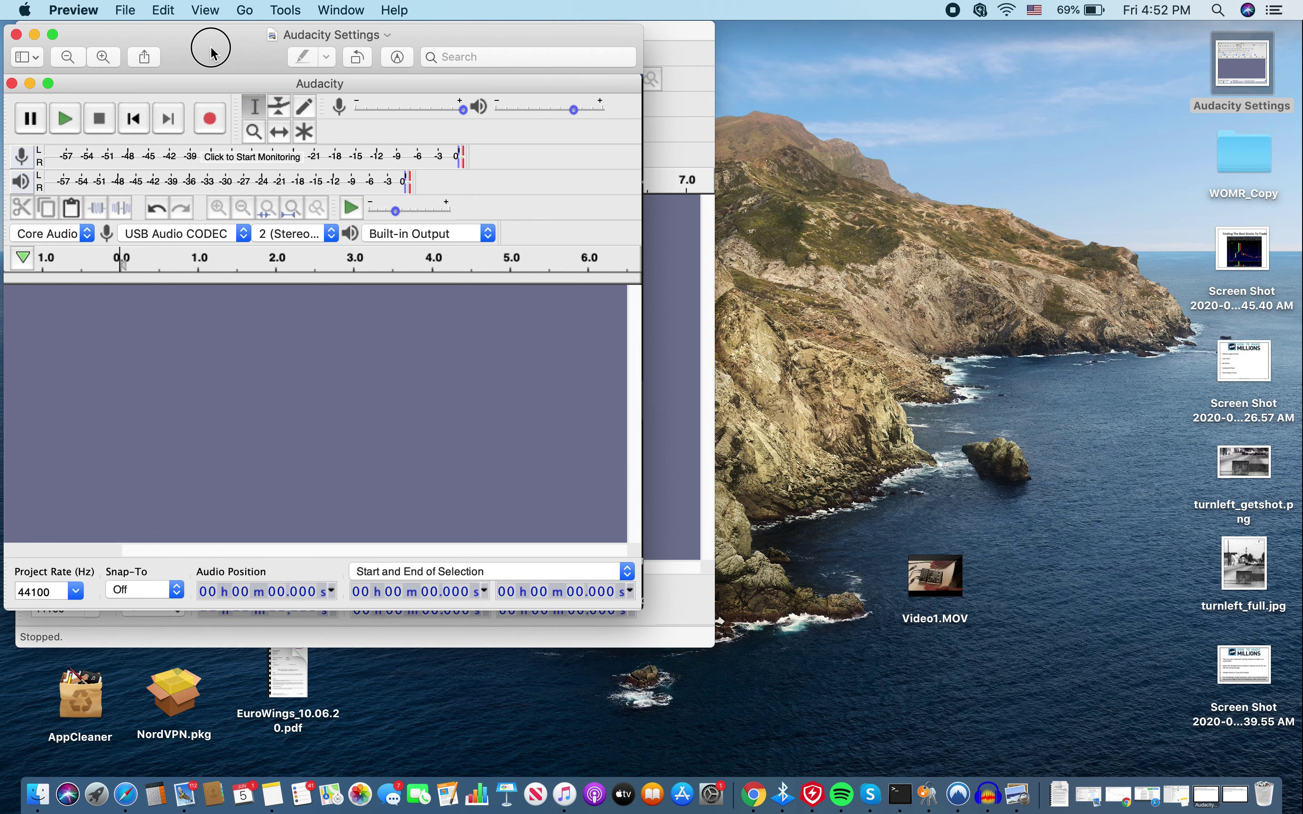
pyautogui.moveTo(206, 46); pyautogui.dragTo(202, 196)
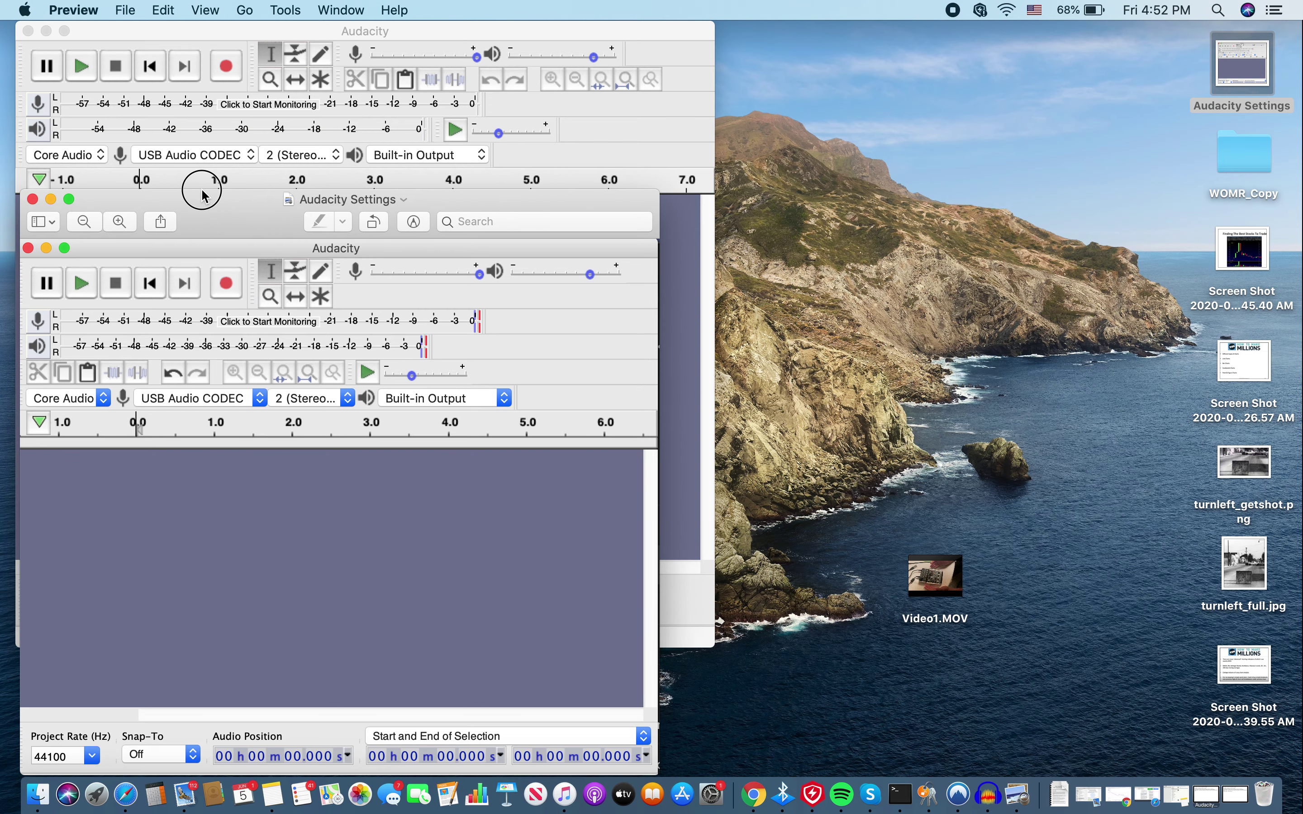
pyautogui.moveTo(202, 195); pyautogui.dragTo(903, 36)
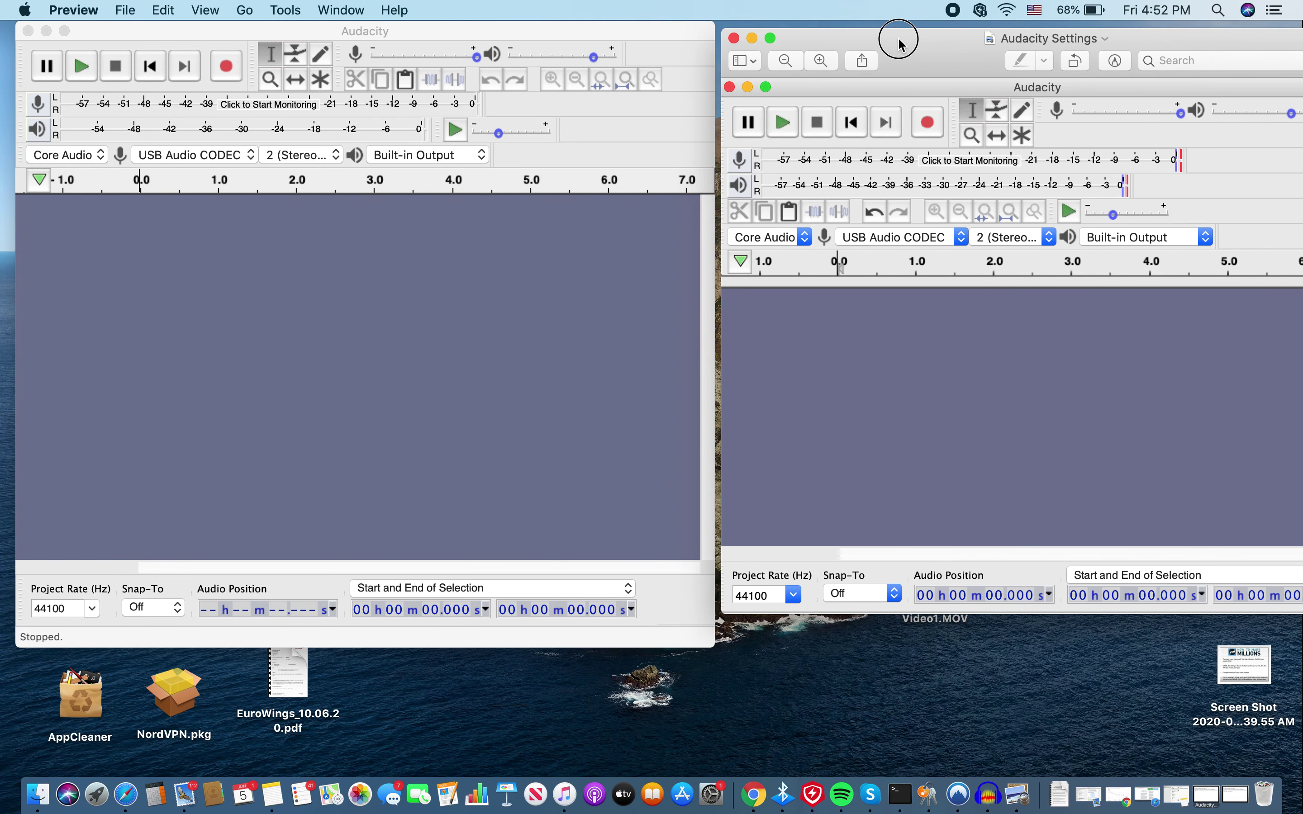
pyautogui.click(734, 39)
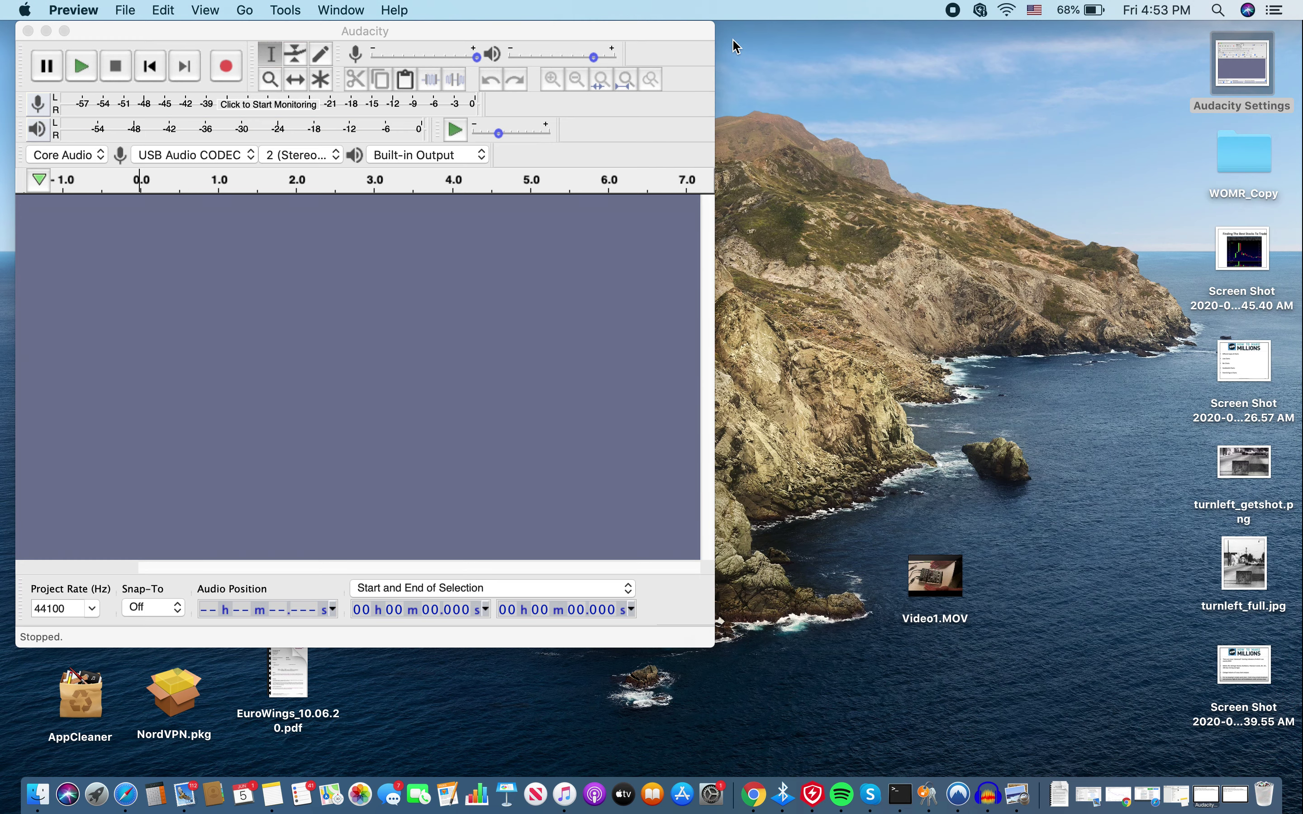
pyautogui.click(666, 31)
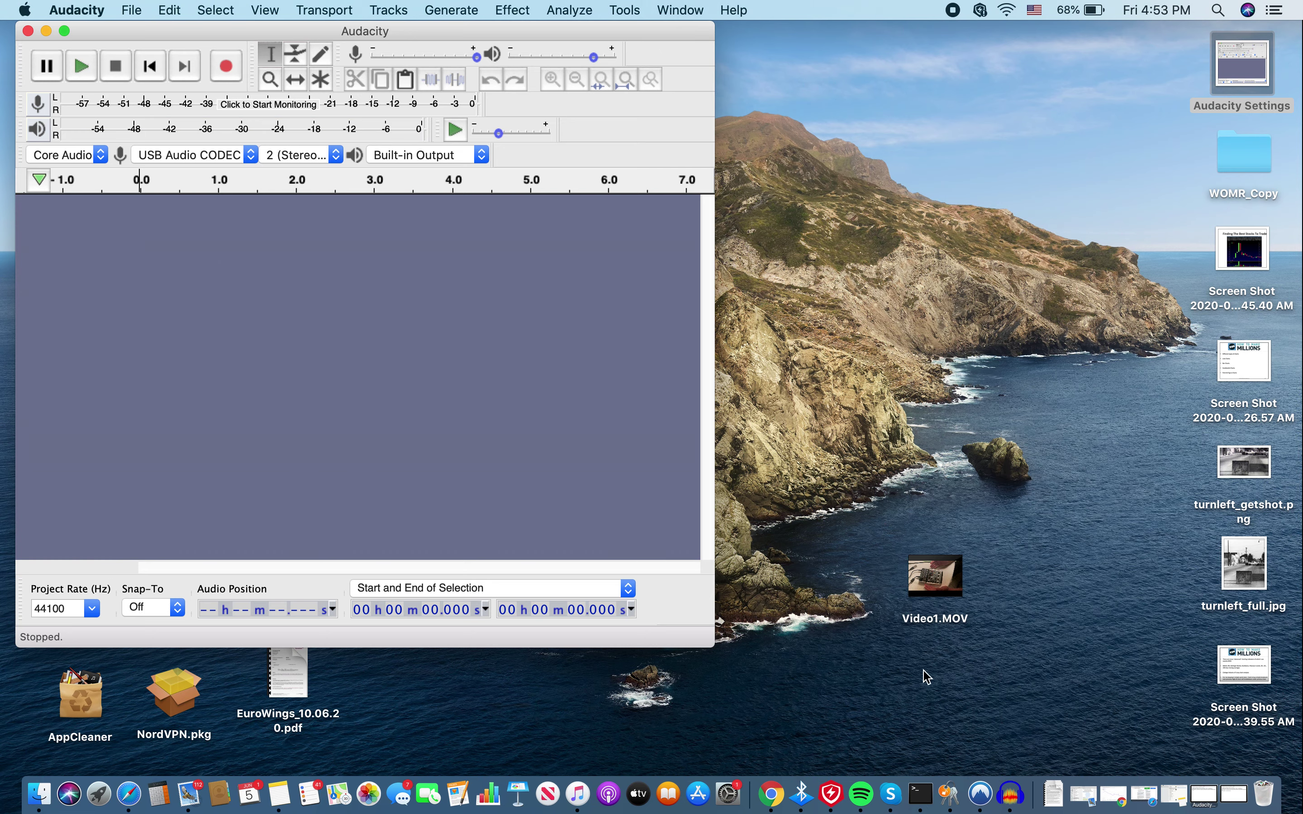
# Step: Show Spotify's squid 31.05.20 prep playlist, then return to Audacity and start recording a new track
pyautogui.click(861, 792)
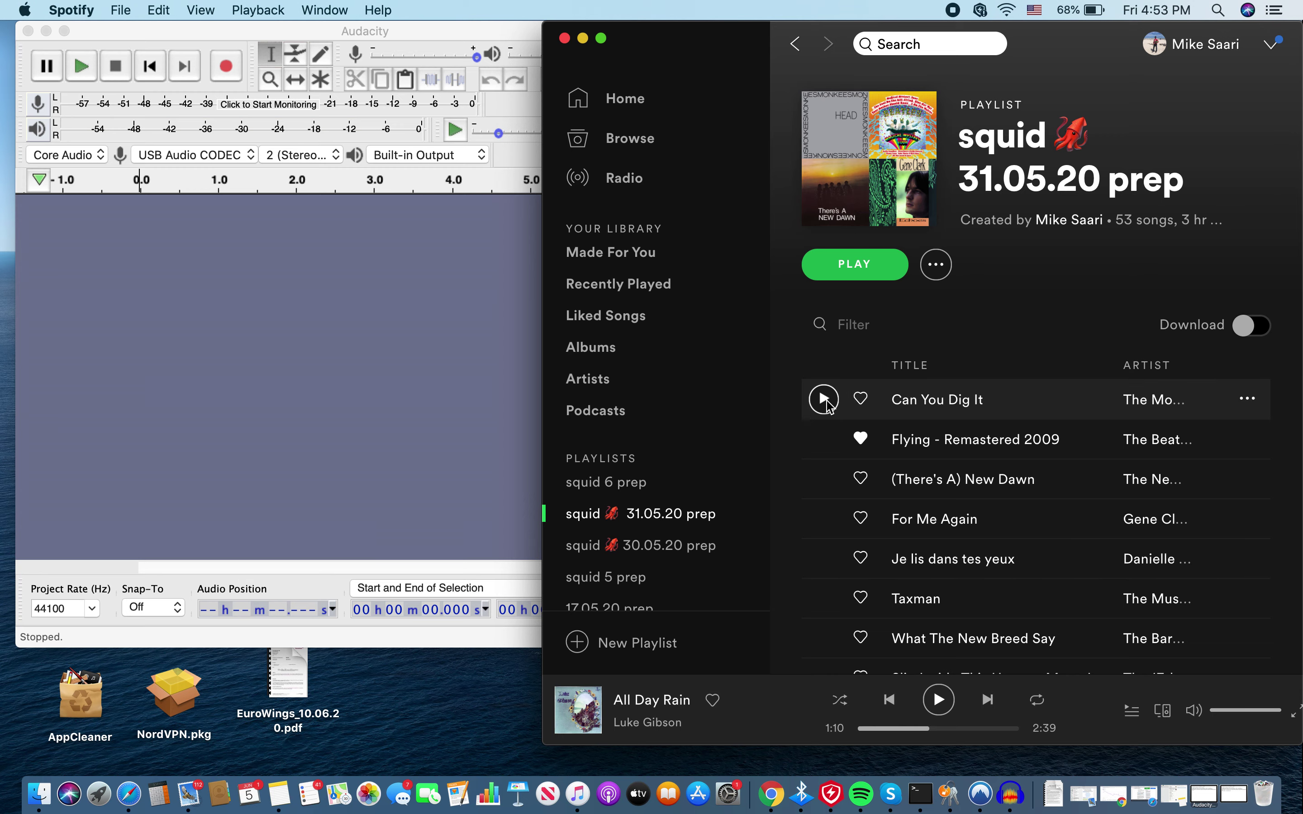
pyautogui.click(195, 32)
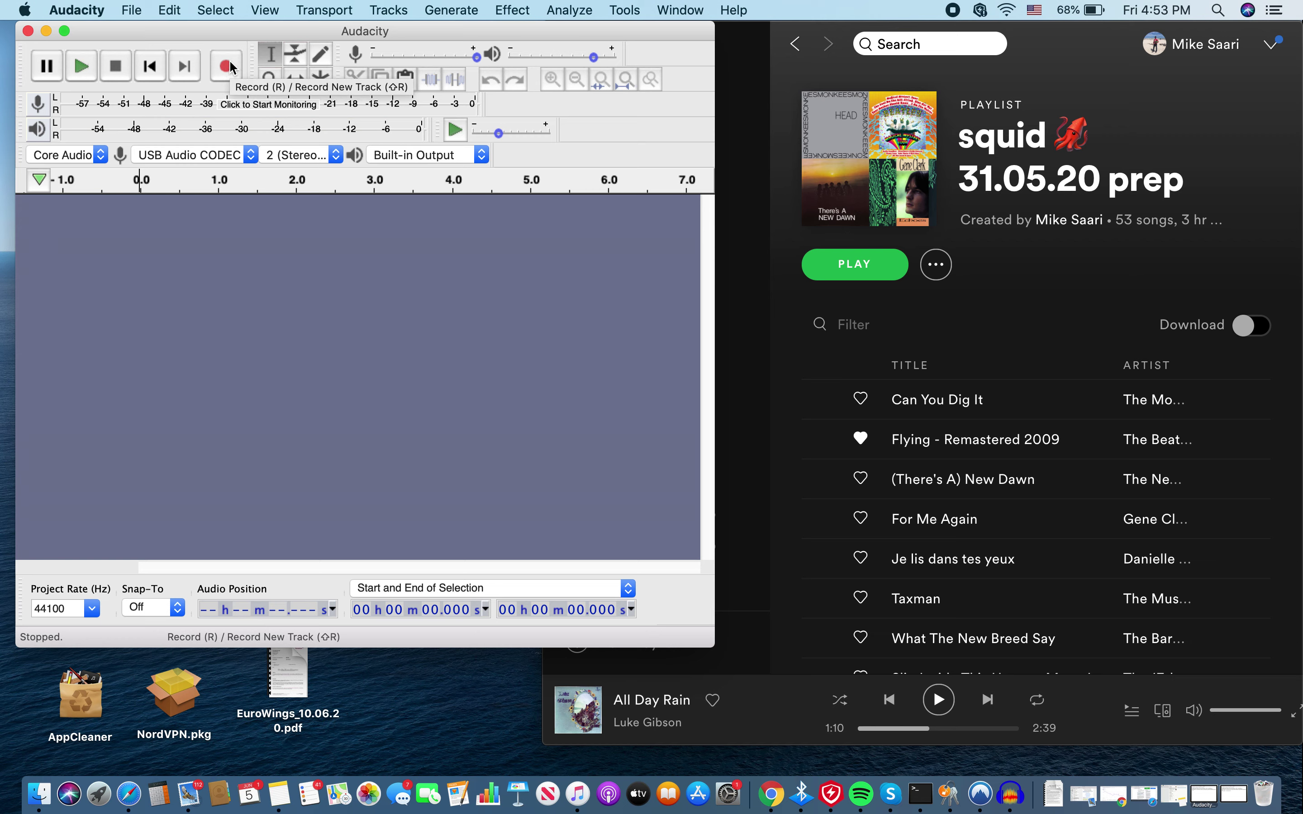
pyautogui.click(229, 65)
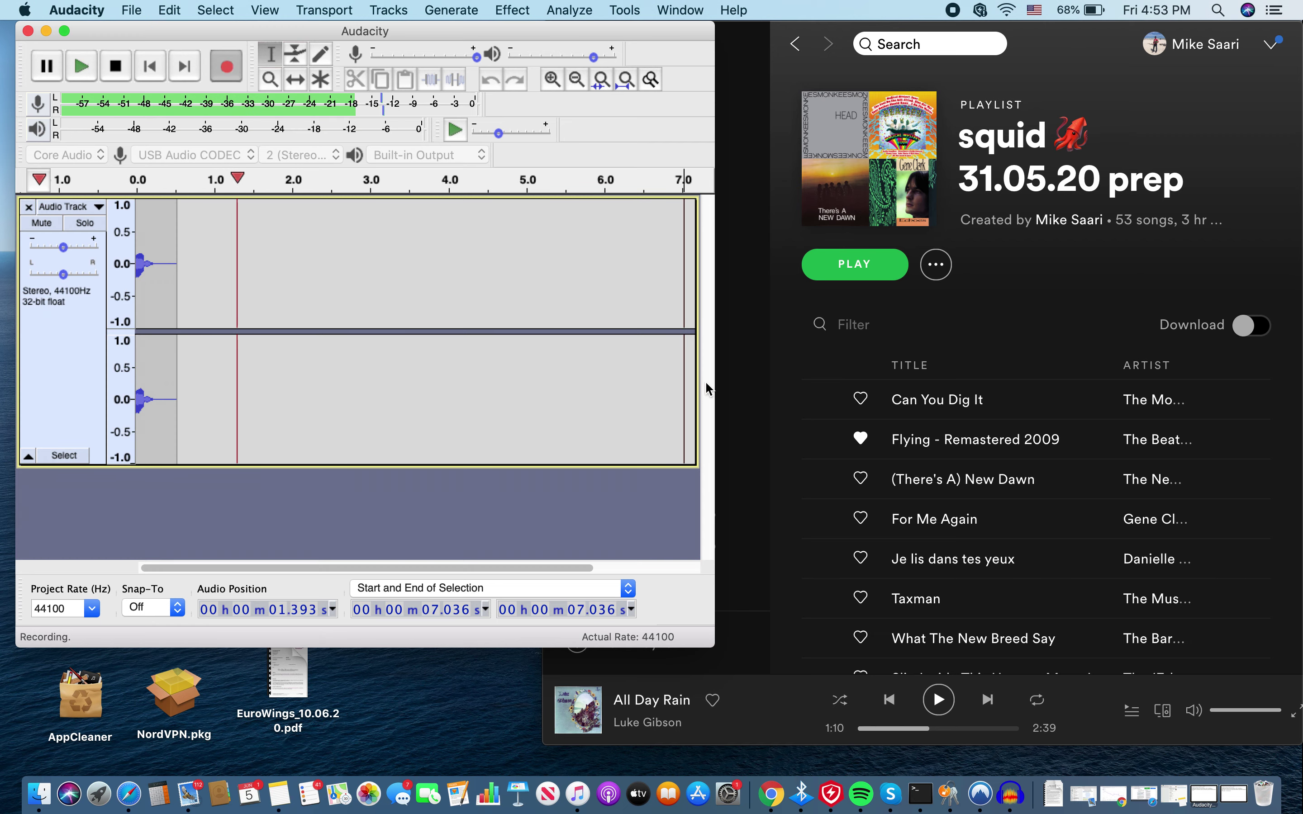
# Step: Play Can You Dig It from Spotify into the recording, pause it, and minimize Spotify
pyautogui.click(861, 351)
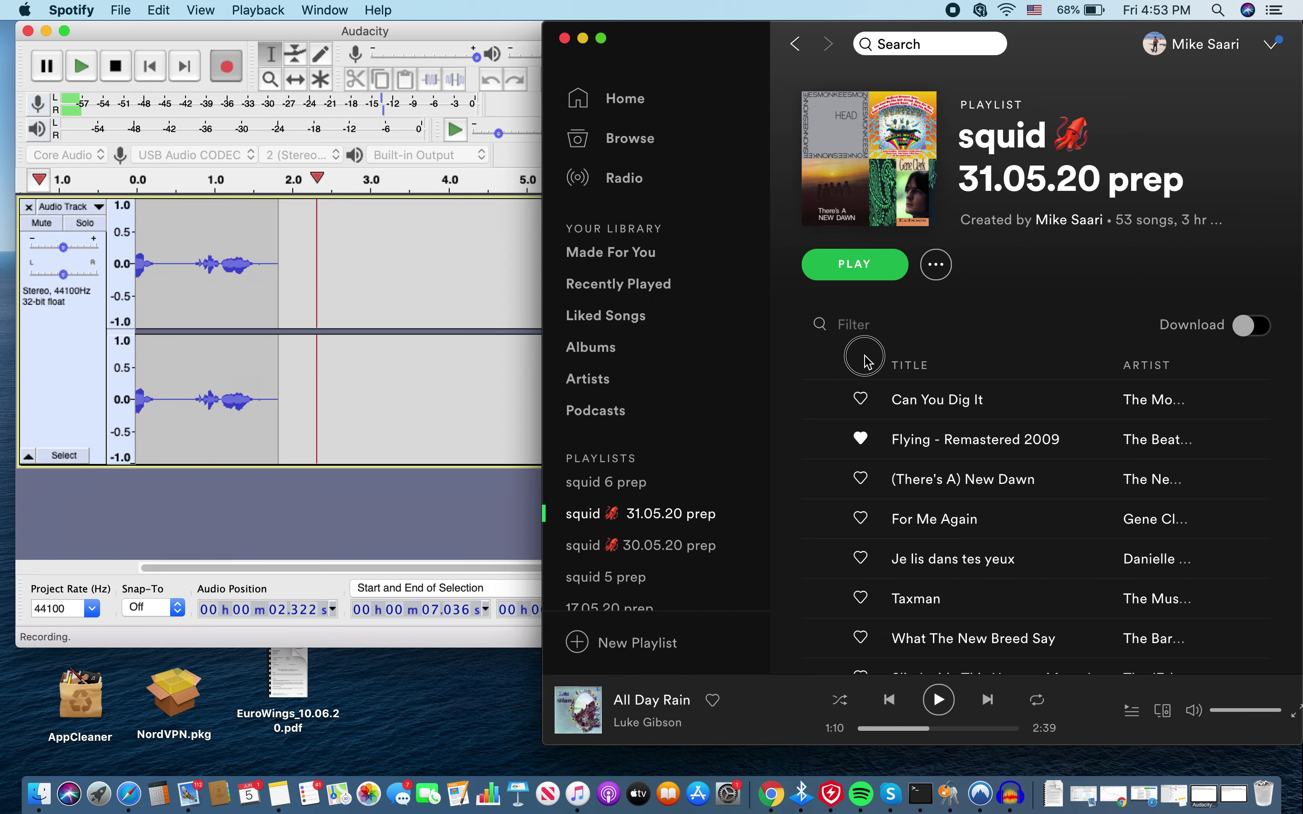
pyautogui.click(824, 399)
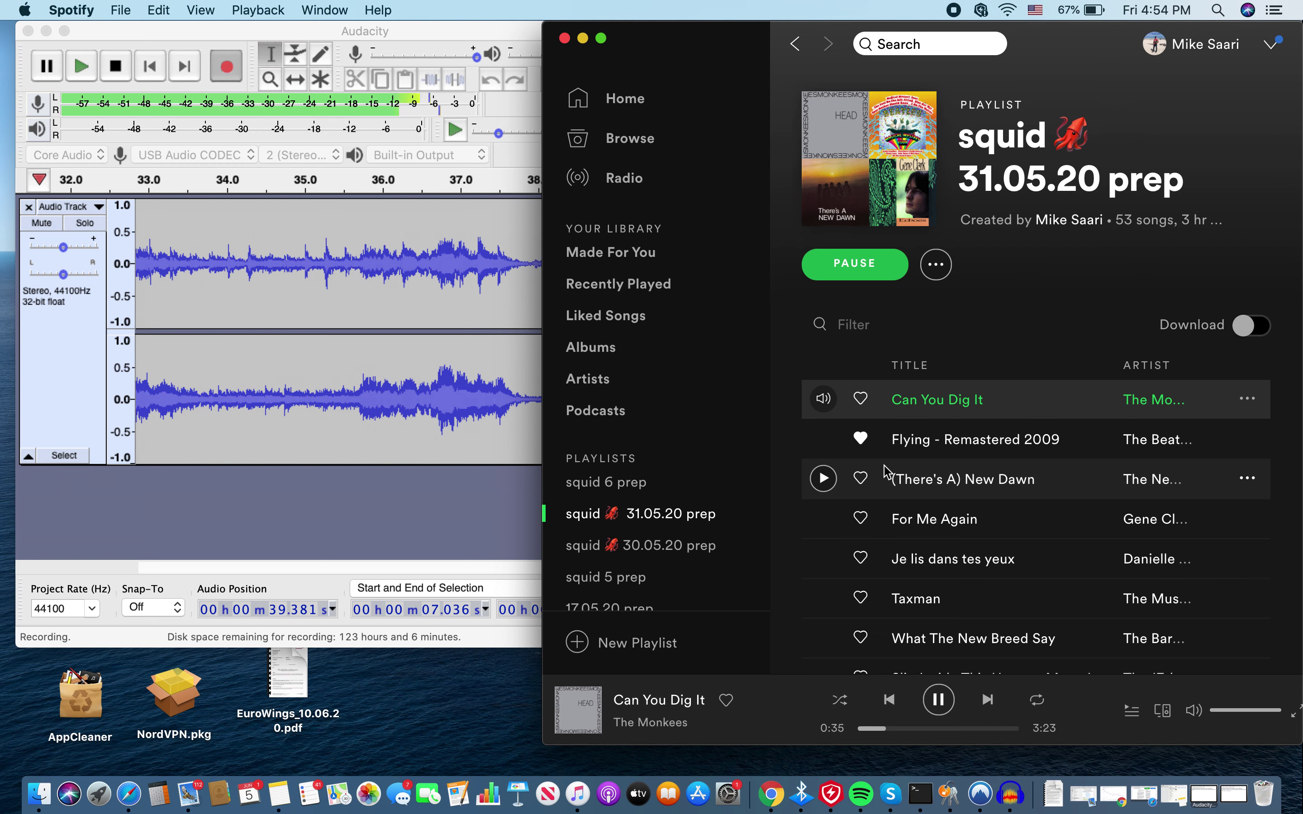
pyautogui.click(937, 698)
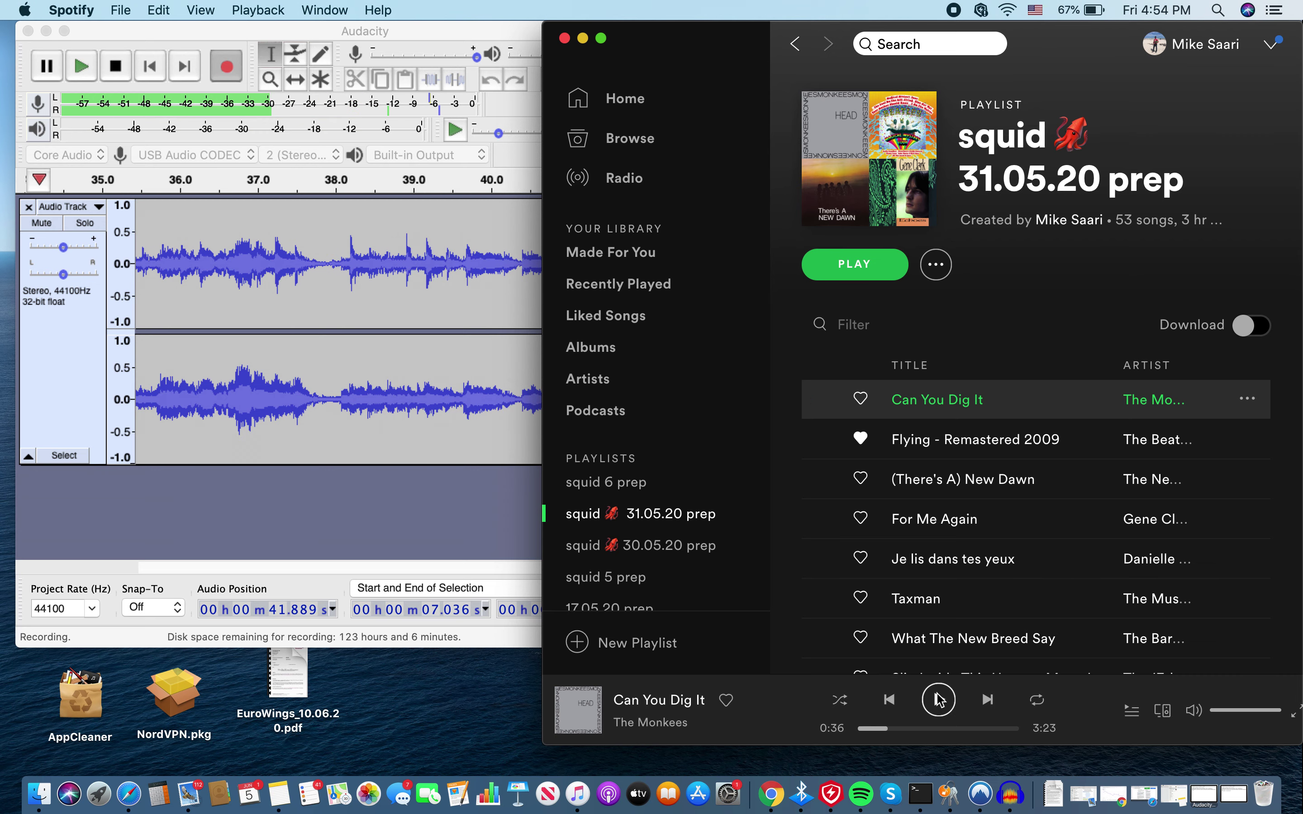
pyautogui.click(582, 39)
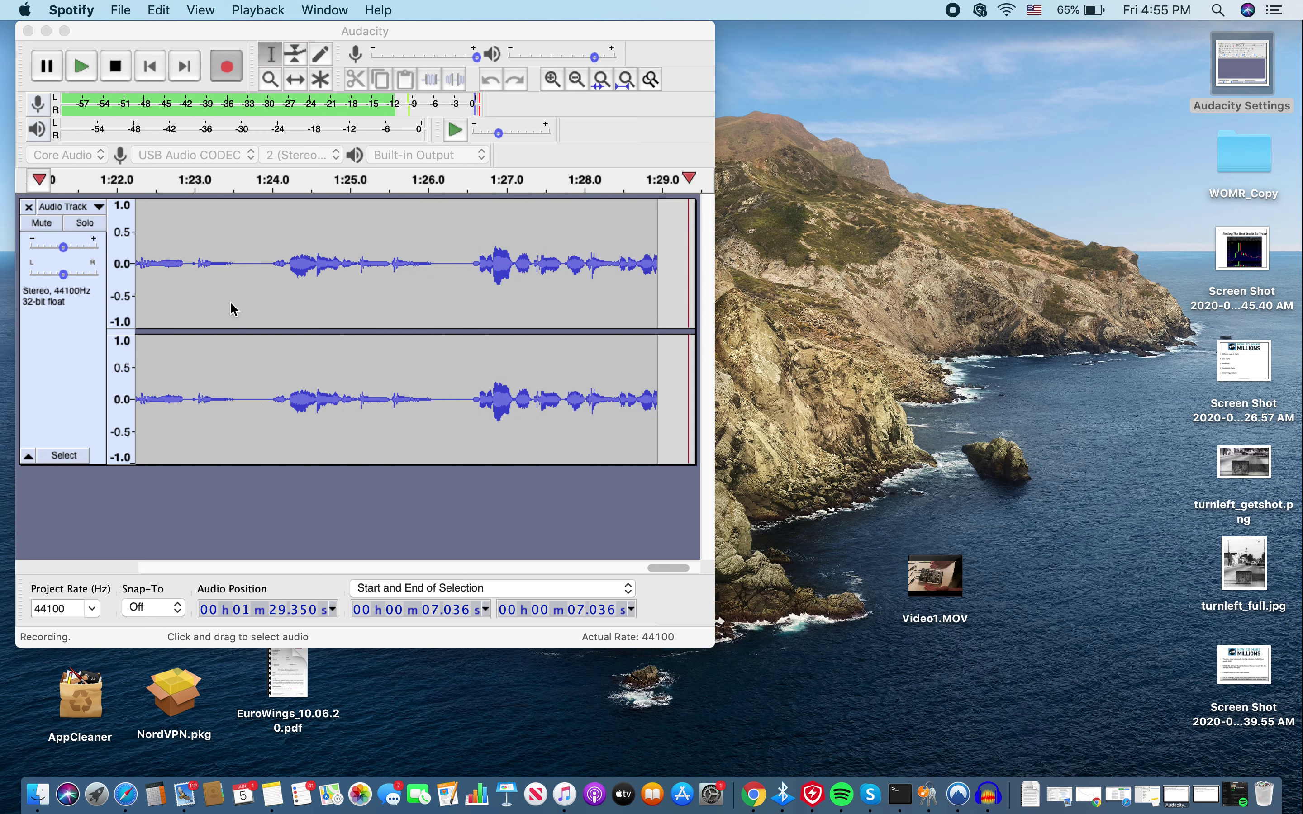
# Step: Stop the recording at about 1:31 and choose File > Export > Export as MP3
pyautogui.click(119, 68)
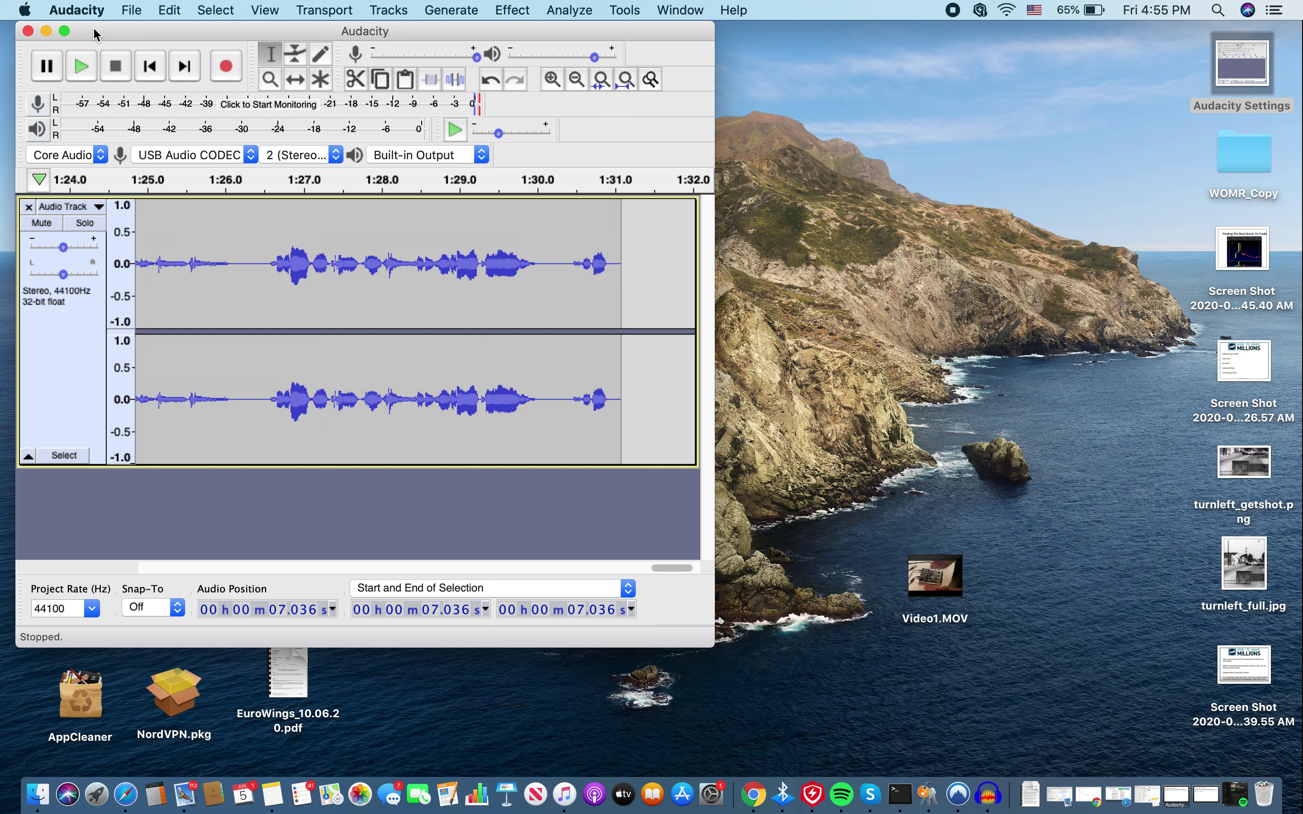
pyautogui.click(130, 12)
pyautogui.moveTo(147, 141)
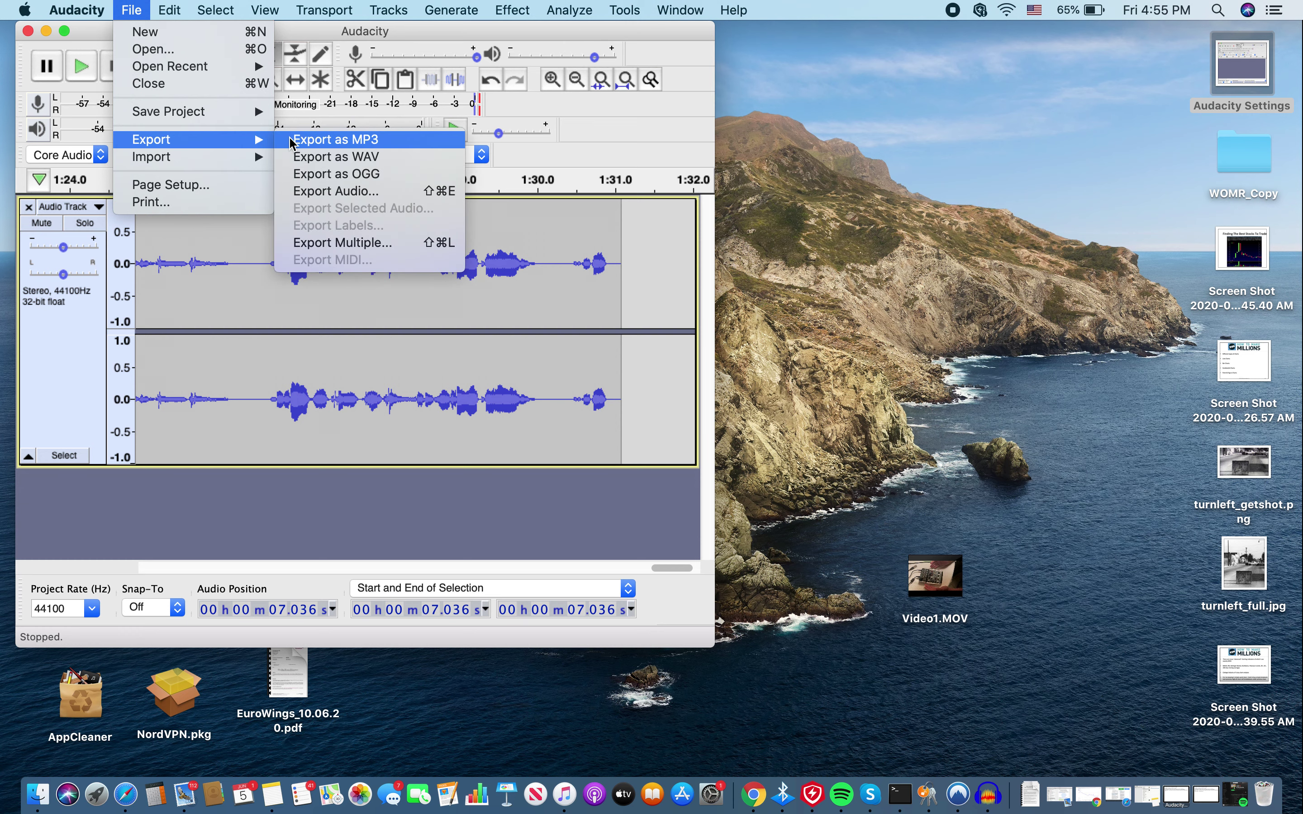
pyautogui.click(310, 141)
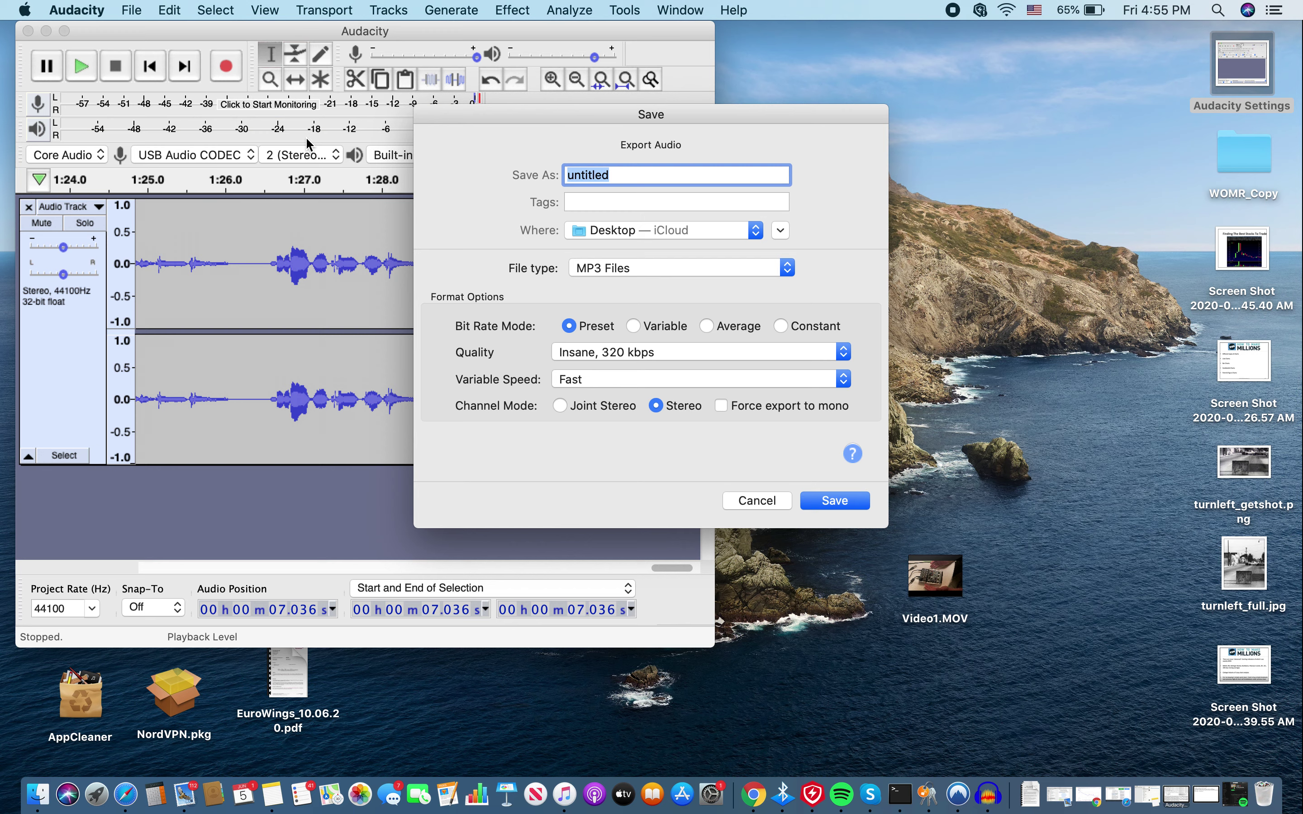
# Step: Name the export 060520SquidCosmico.mp3 on the Desktop at the Insane 320 kbps preset
pyautogui.write('060520SquidCosmico')
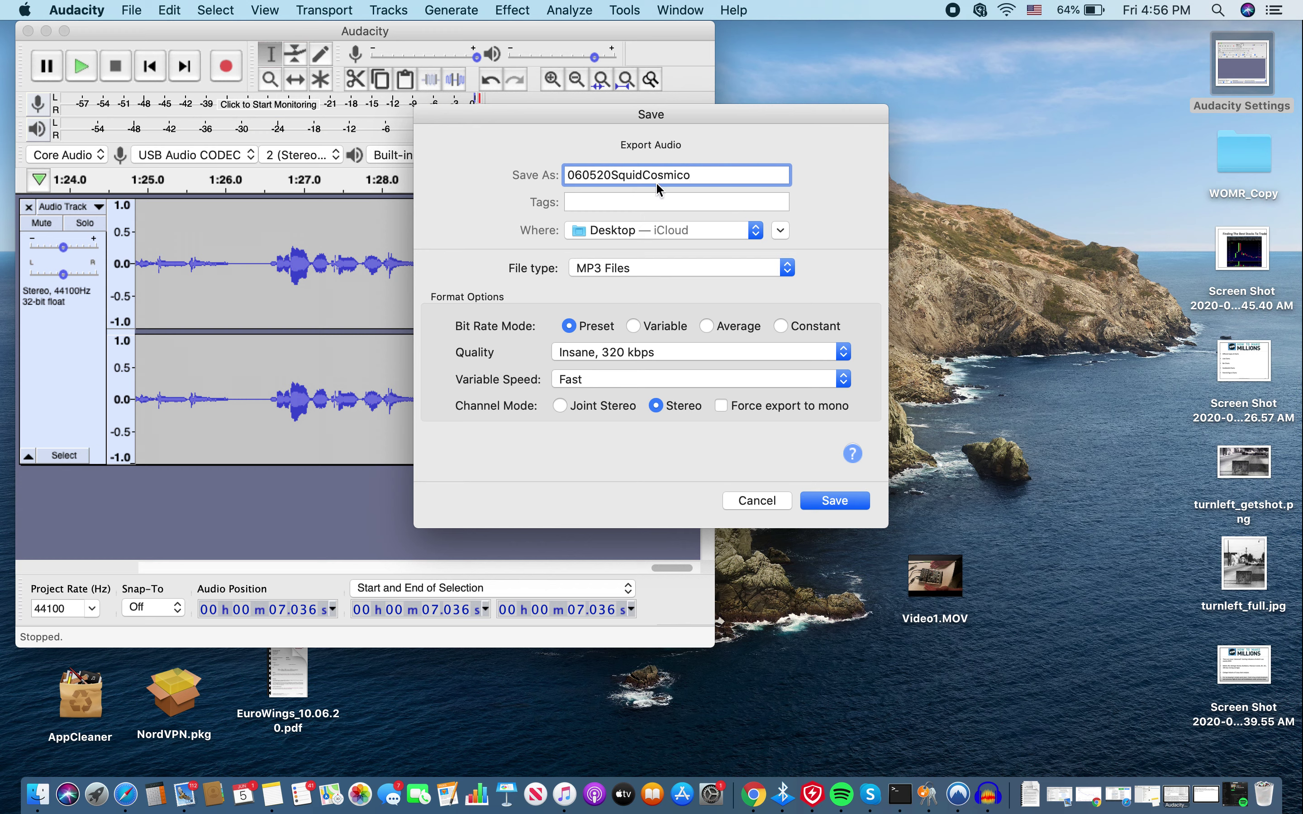
pyautogui.write('.mp3')
# Step: Export the MP3 tagged with artist 'el americano cosmico' and year 2020, then hide Audacity
pyautogui.click(833, 501)
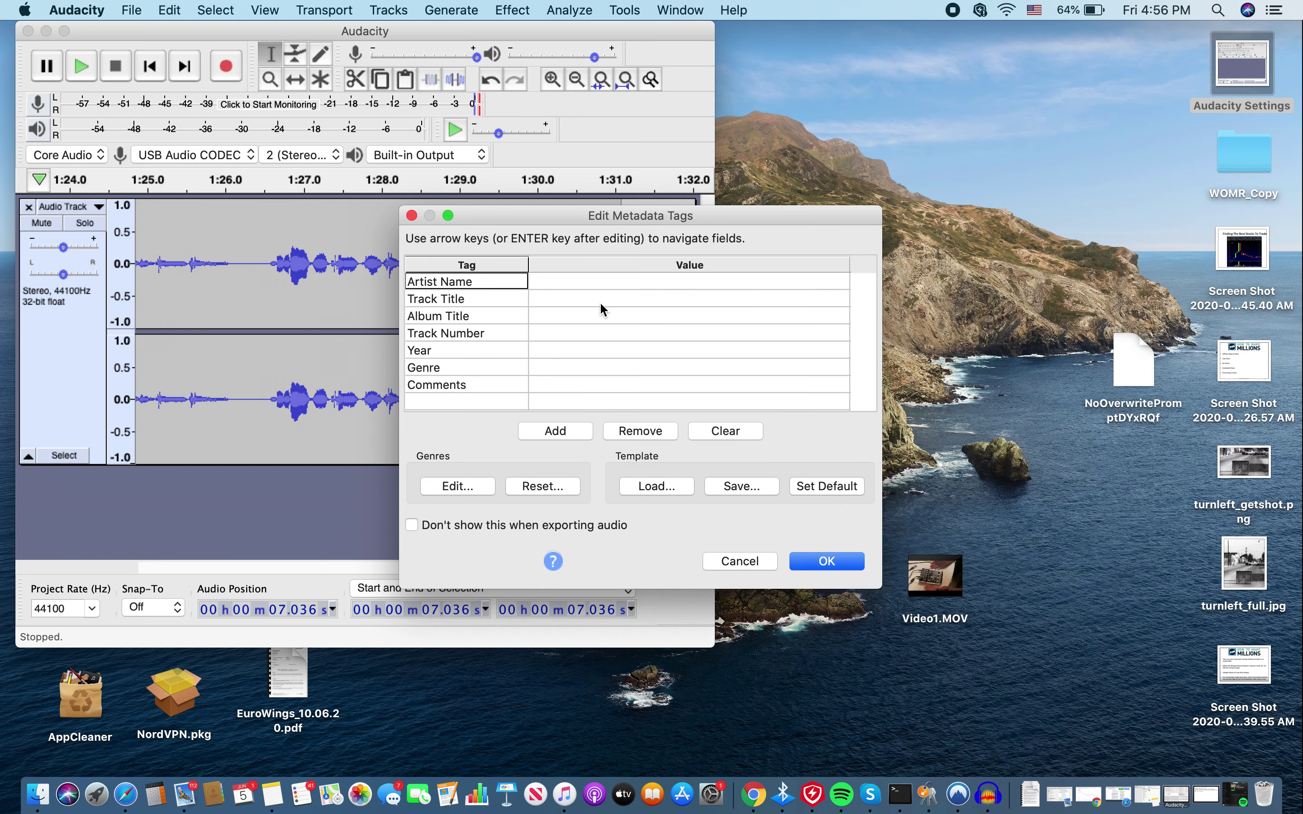
pyautogui.click(606, 282)
pyautogui.write('a')
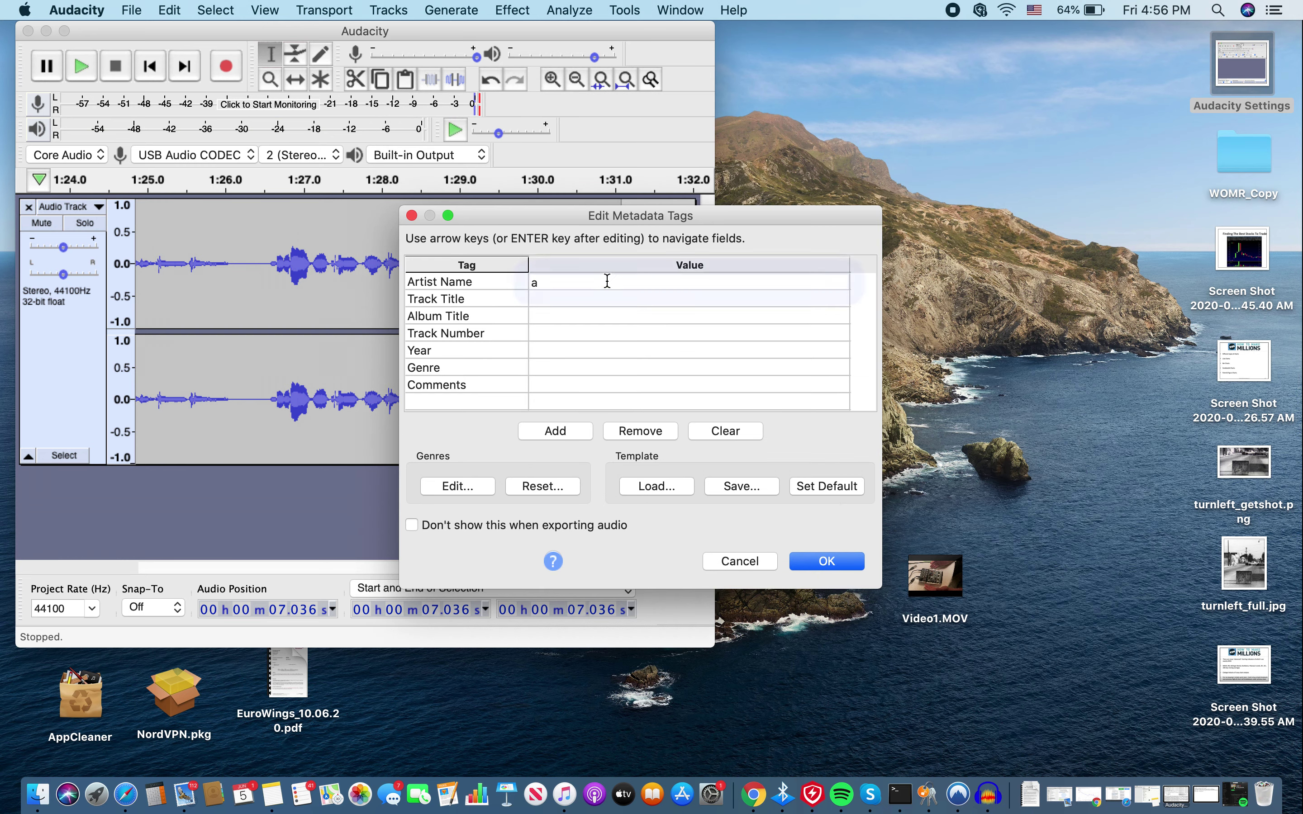
pyautogui.write('mer')
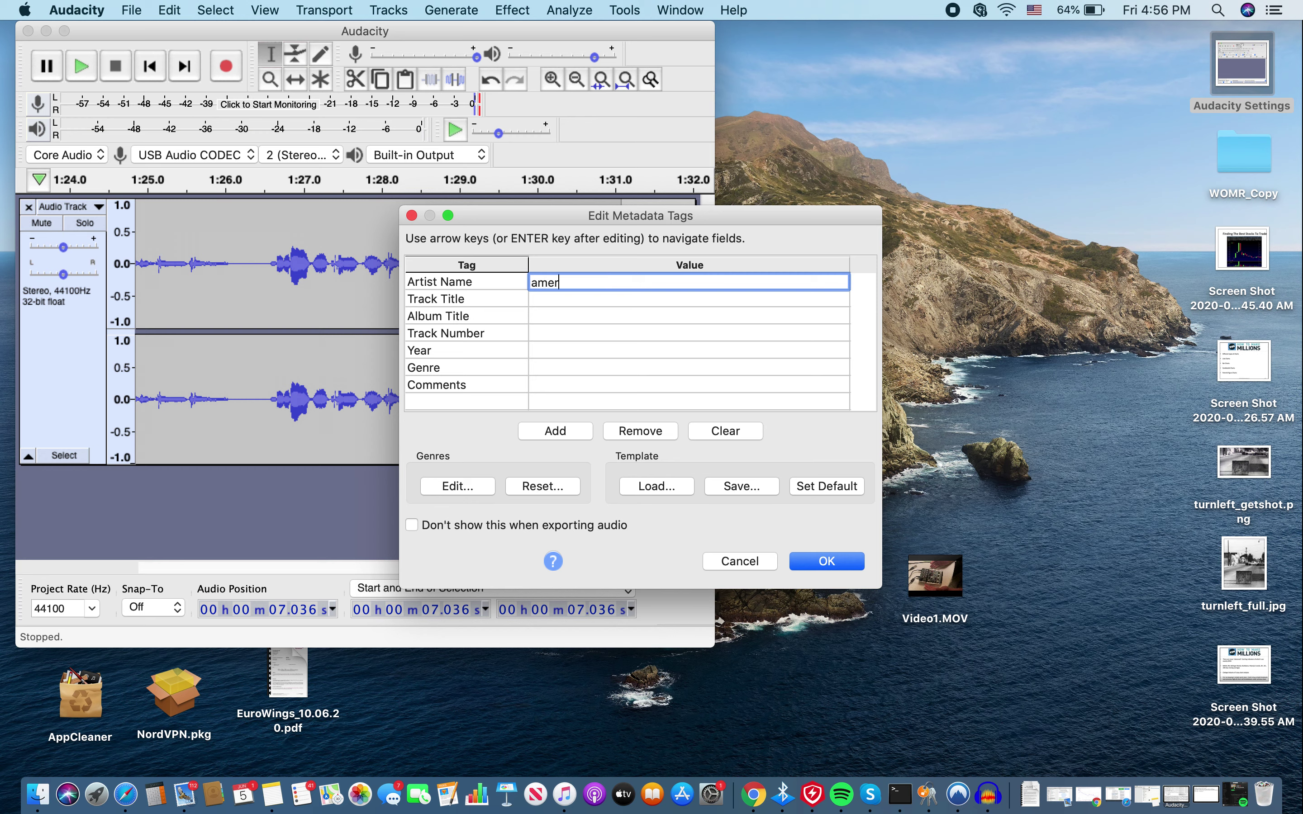
pyautogui.press('BackSpace')
pyautogui.press('BackSpace')
pyautogui.press('BackSpace')
pyautogui.press('BackSpace')
pyautogui.write('el americano cosmico')
pyautogui.click(554, 350)
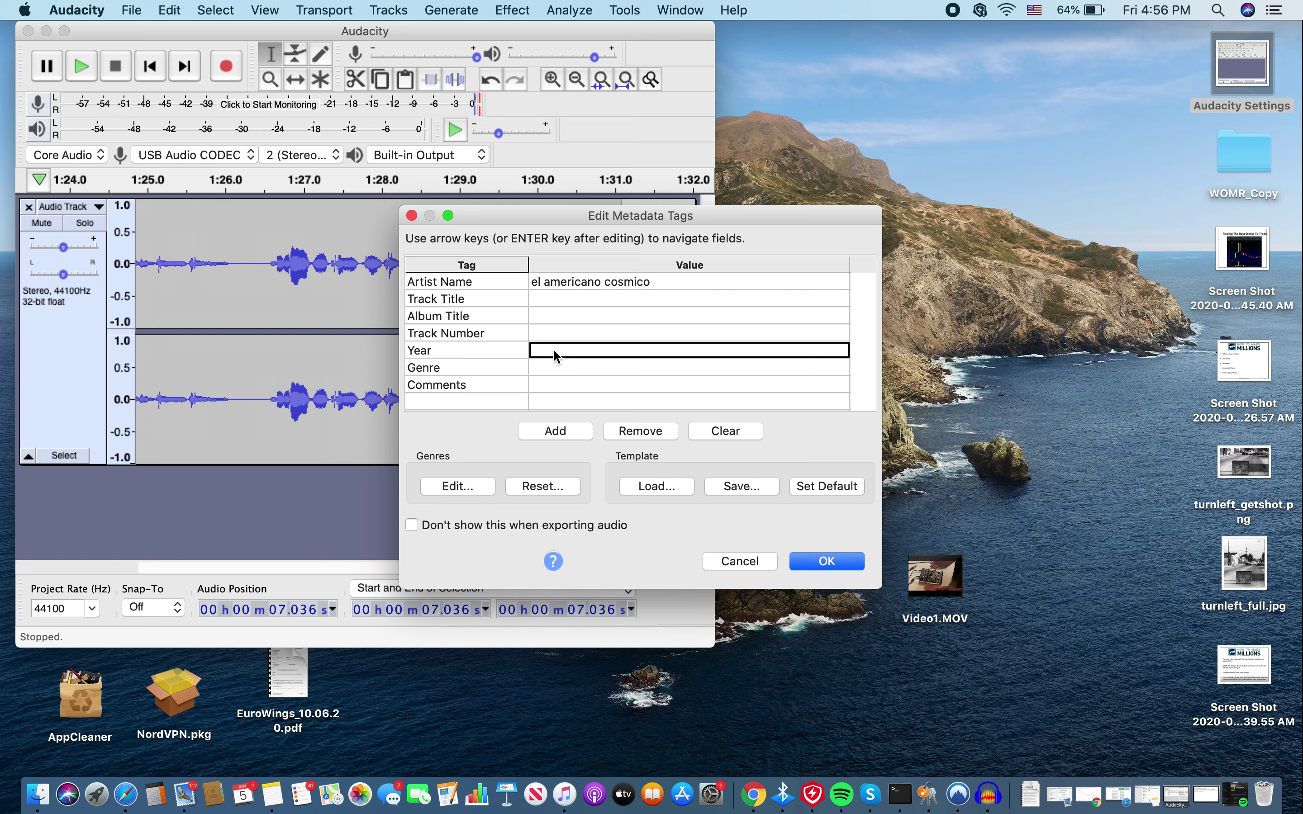
pyautogui.write('2020')
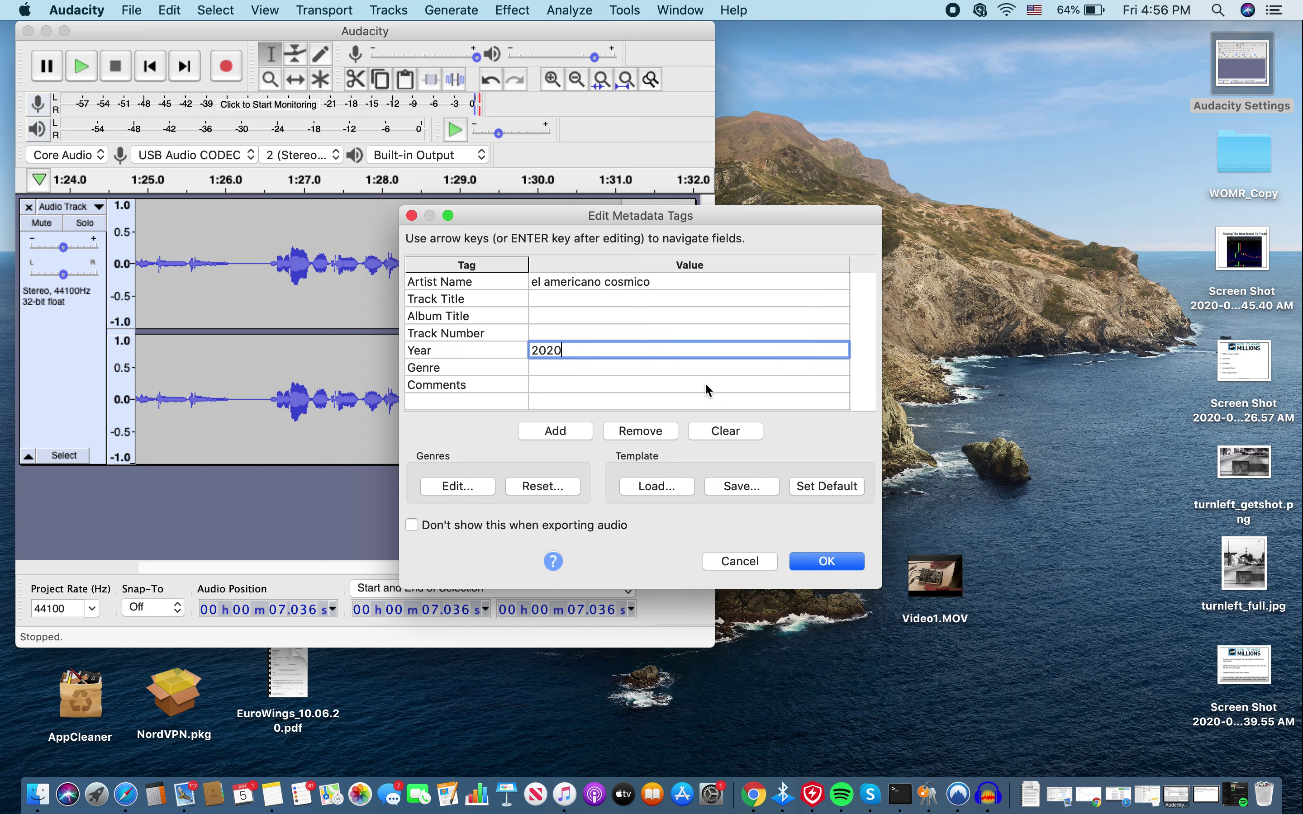
pyautogui.click(840, 562)
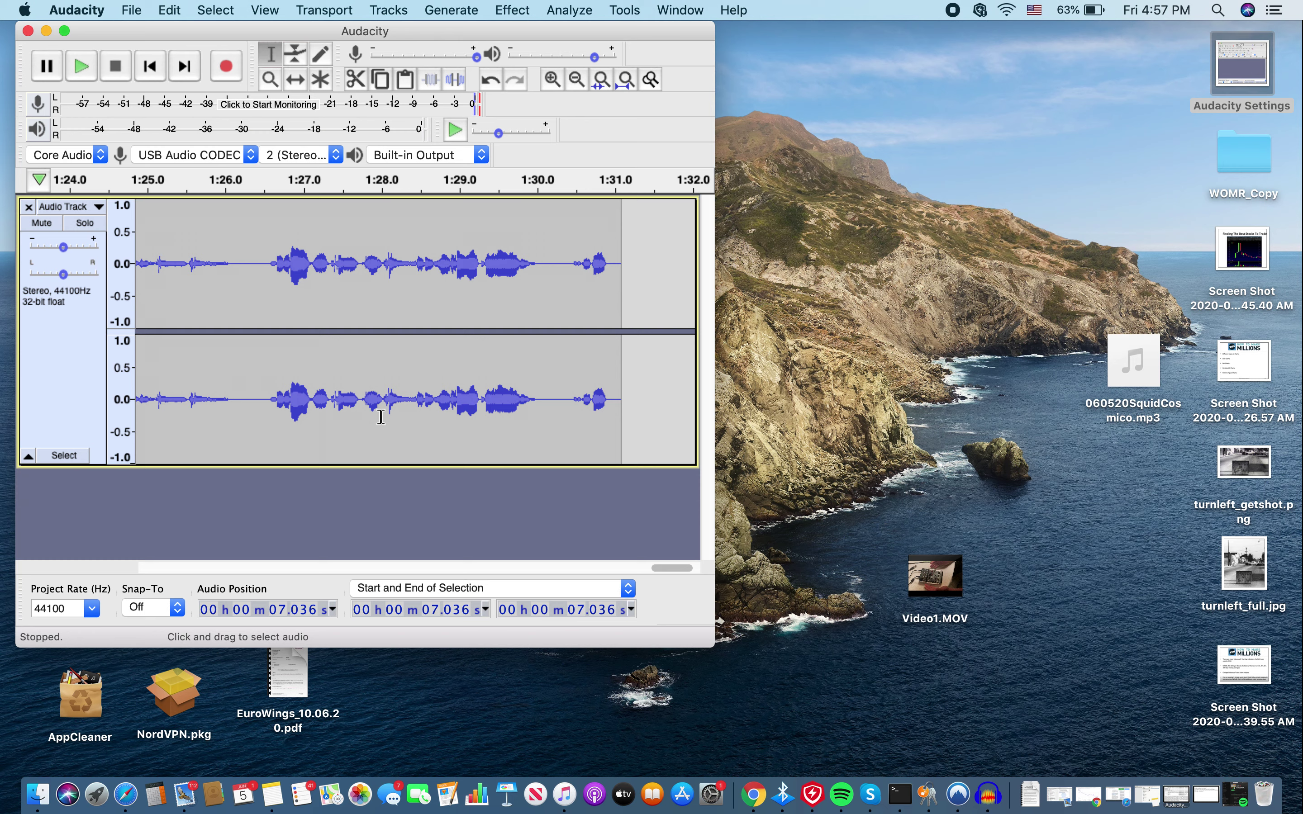
pyautogui.click(46, 31)
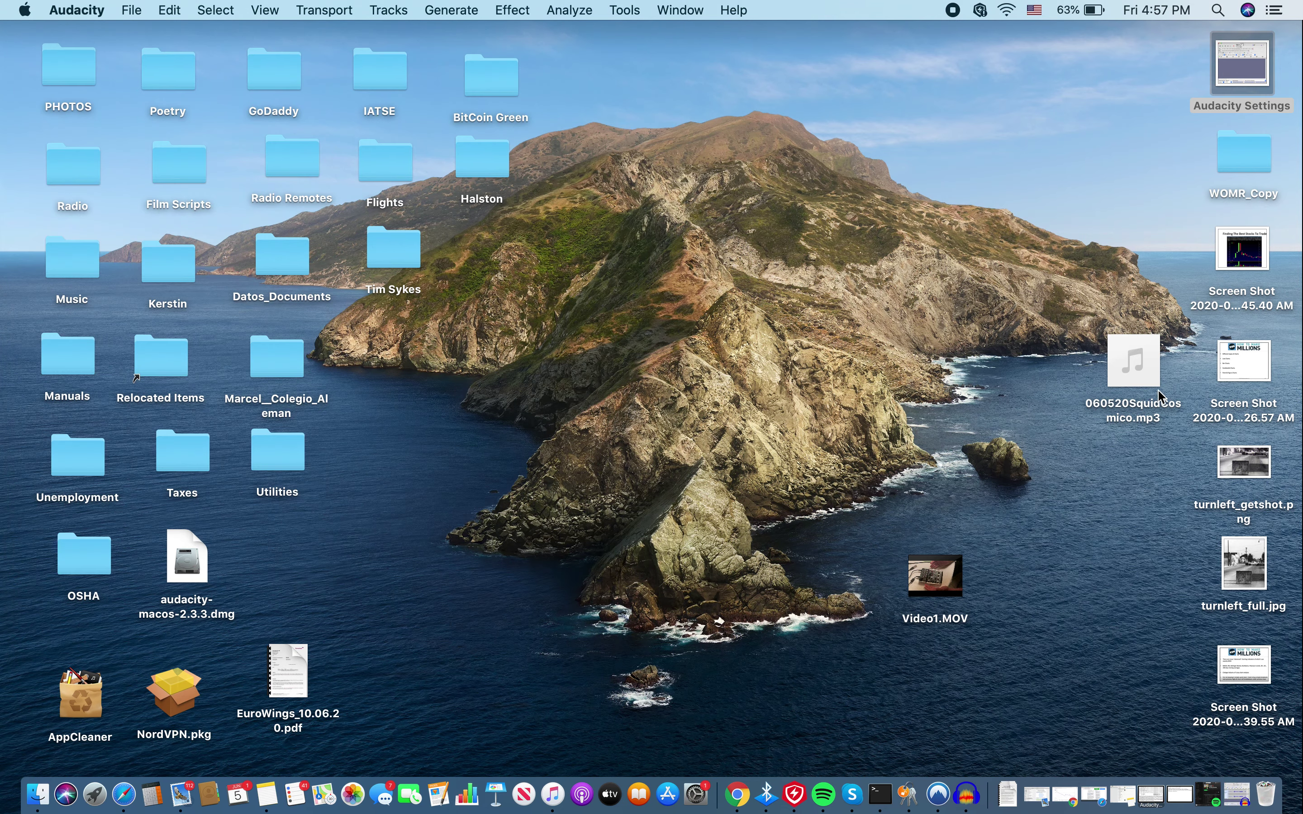
# Step: Drag 060520SquidCosmico.mp3 to the top of the desktop beside Audacity Settings
pyautogui.moveTo(1109, 339); pyautogui.dragTo(860, 214)
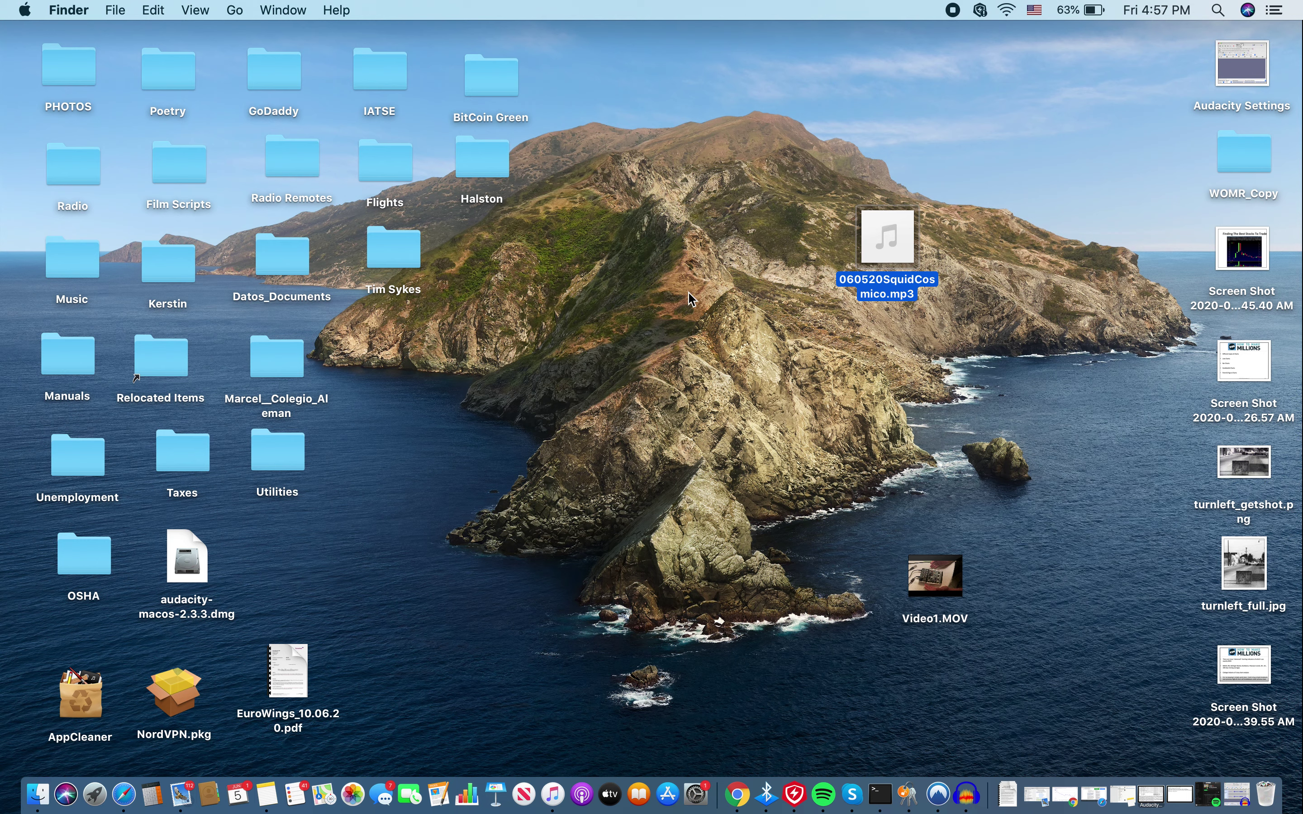
pyautogui.click(881, 240)
pyautogui.moveTo(881, 240); pyautogui.dragTo(1031, 102)
pyautogui.click(956, 94)
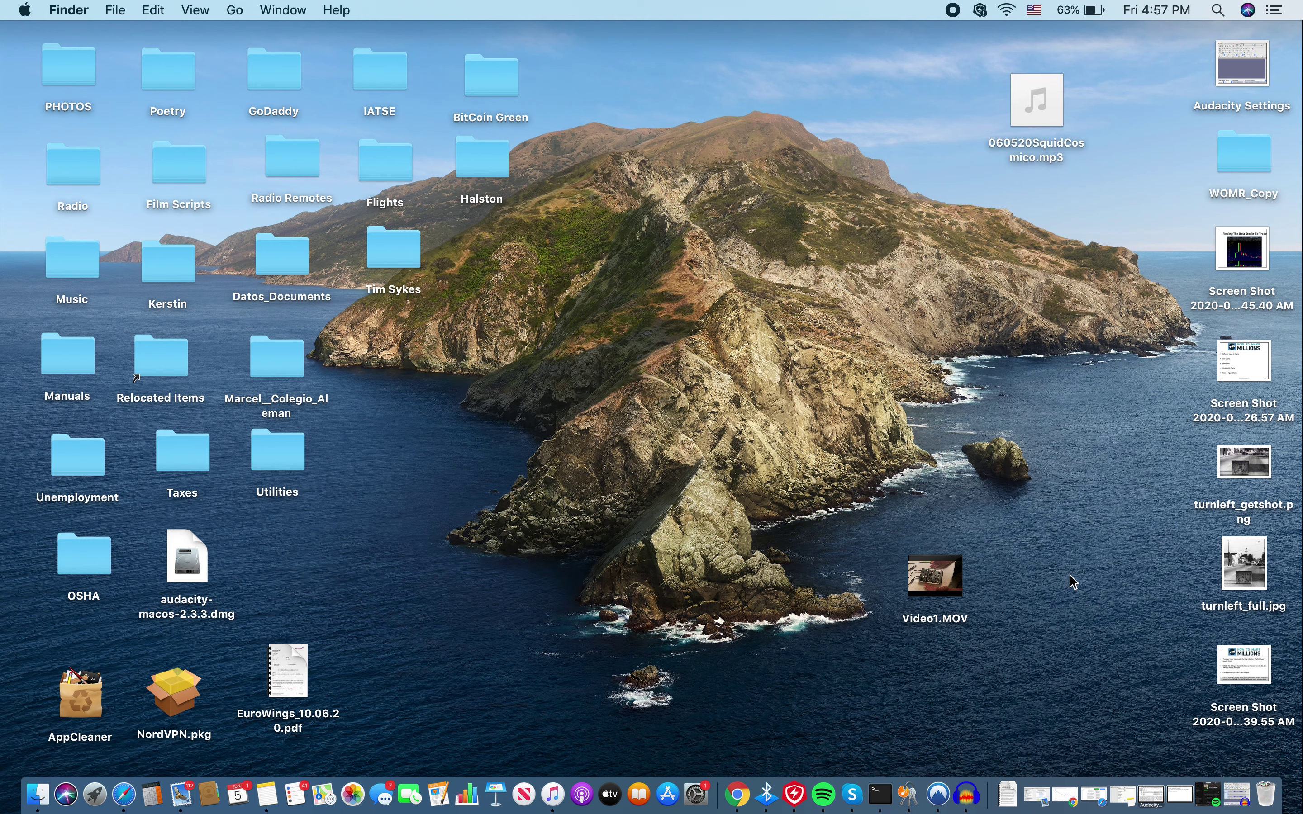
# Step: Open Google Drive in a new Chrome tab and choose File upload from the New menu
pyautogui.click(1066, 797)
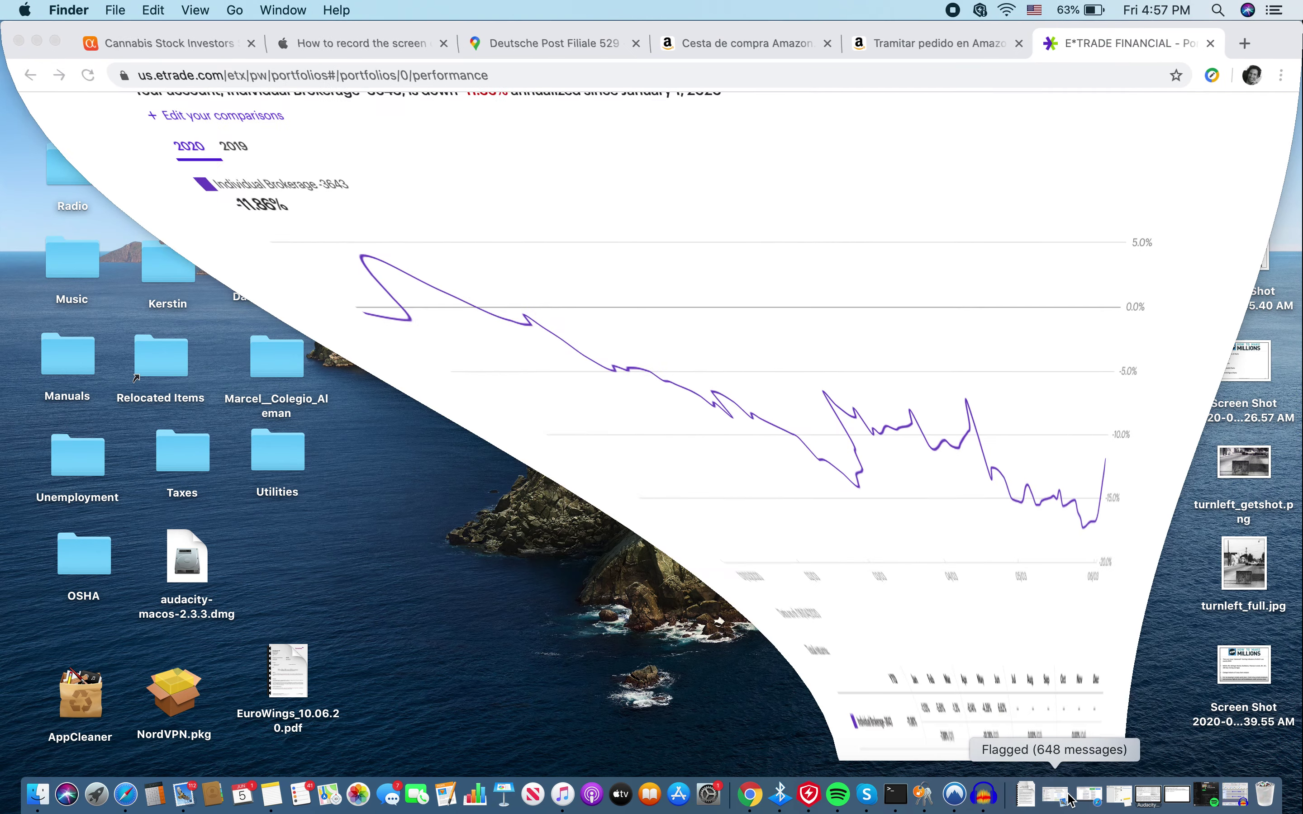
pyautogui.click(1244, 44)
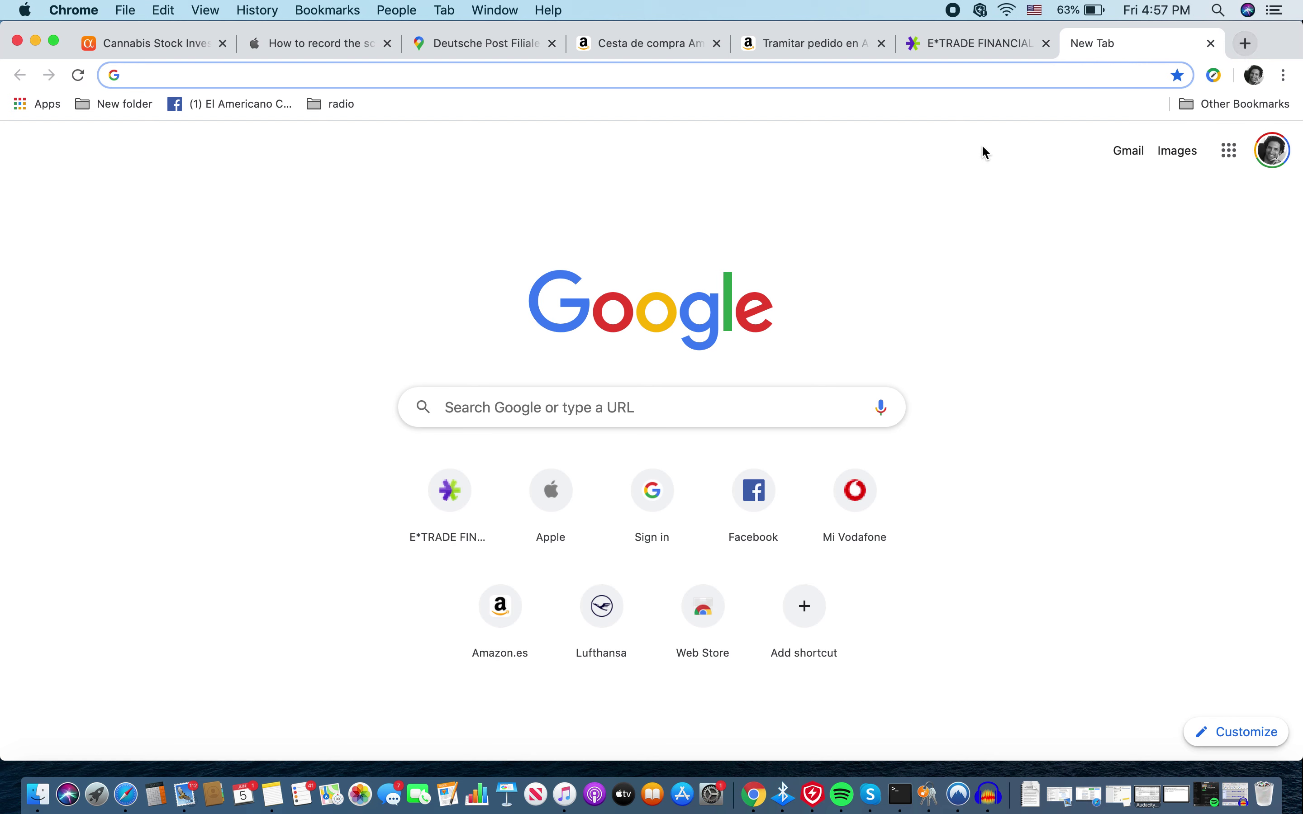
pyautogui.click(1232, 153)
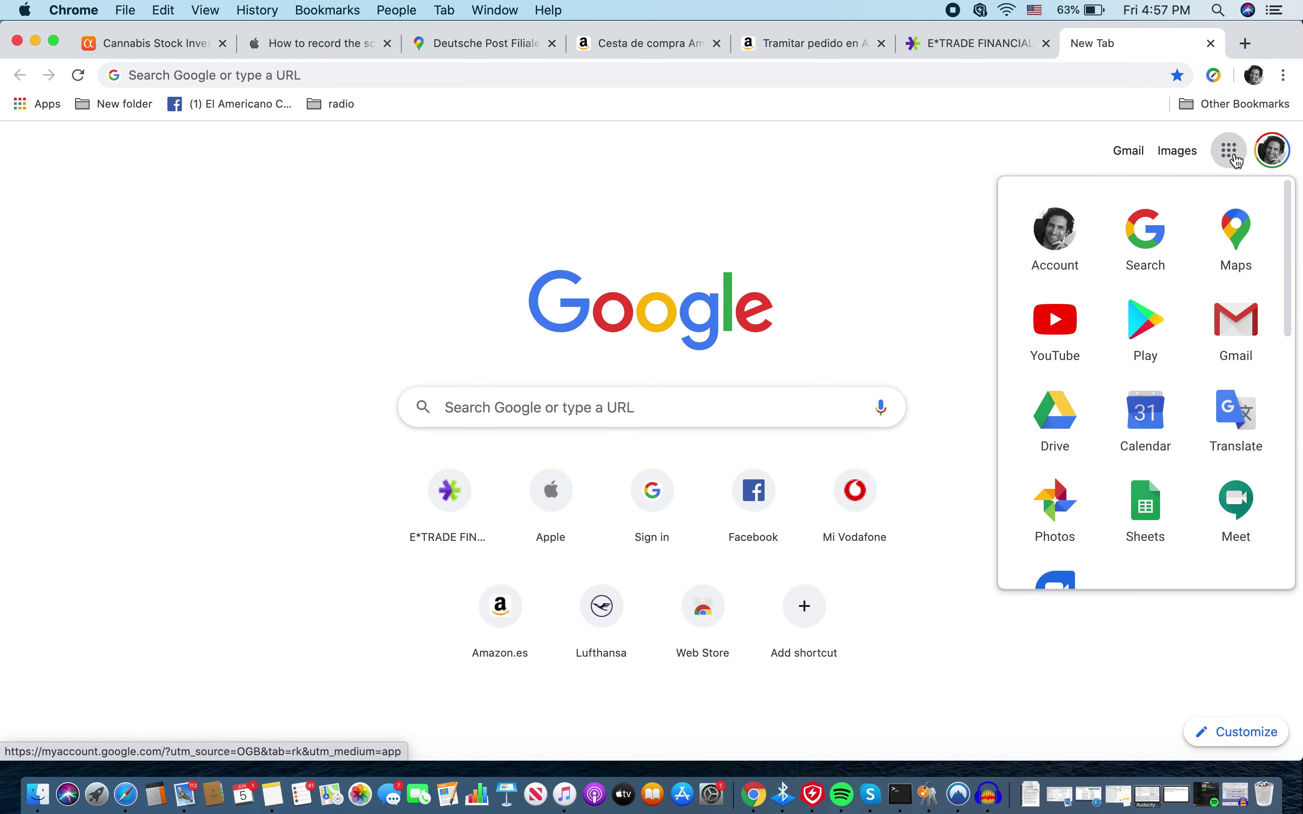
pyautogui.click(1066, 424)
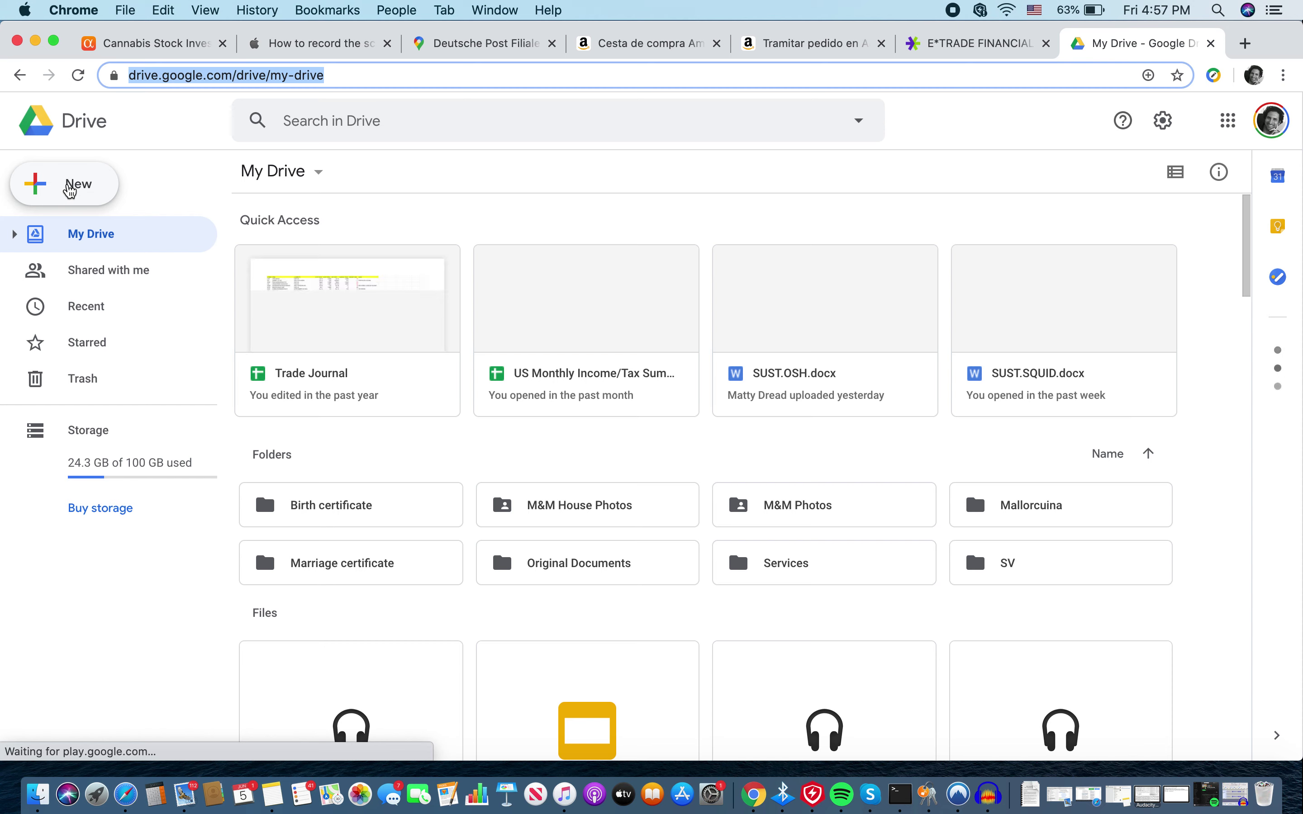
pyautogui.click(70, 189)
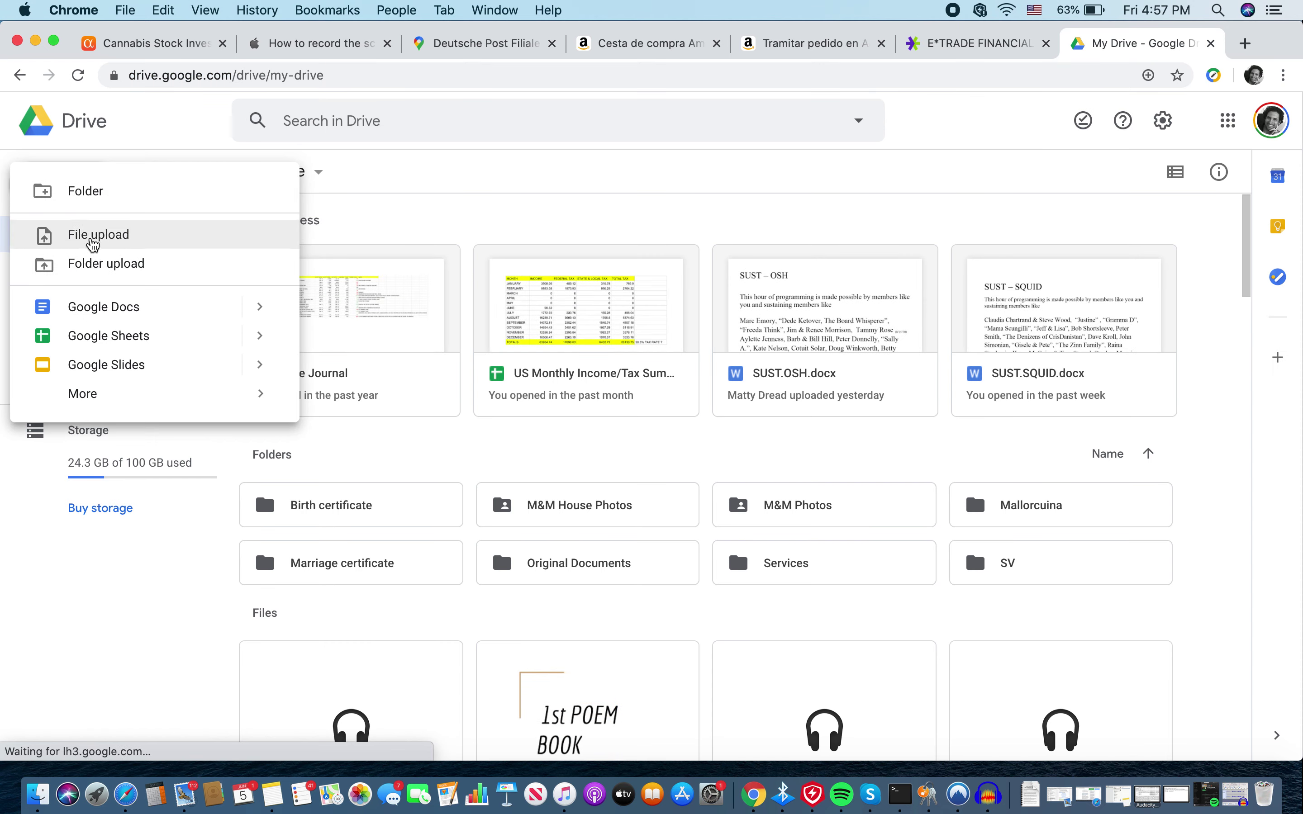
pyautogui.click(93, 242)
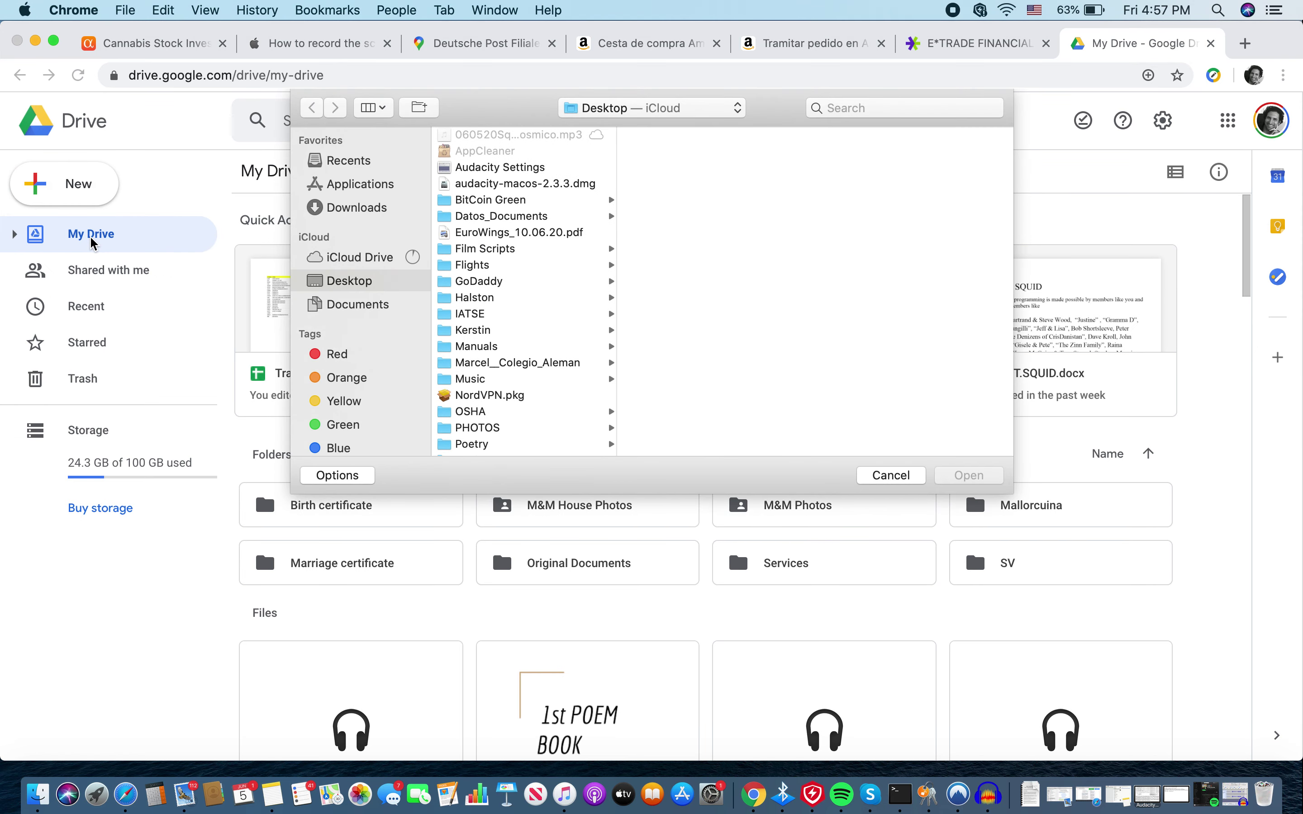
# Step: Upload 060520SquidCosmico.mp3 from the Desktop to My Drive and wait until it completes
pyautogui.click(504, 139)
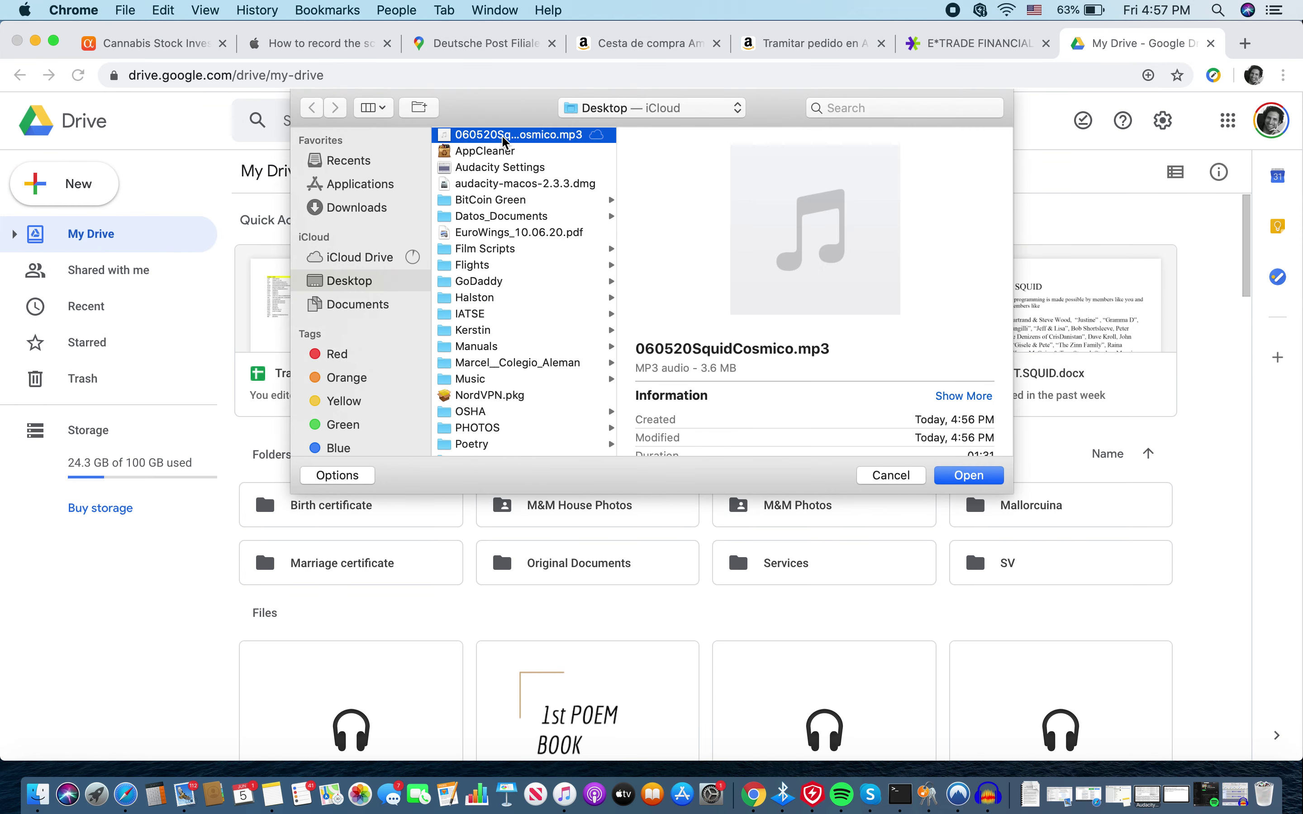
pyautogui.click(972, 476)
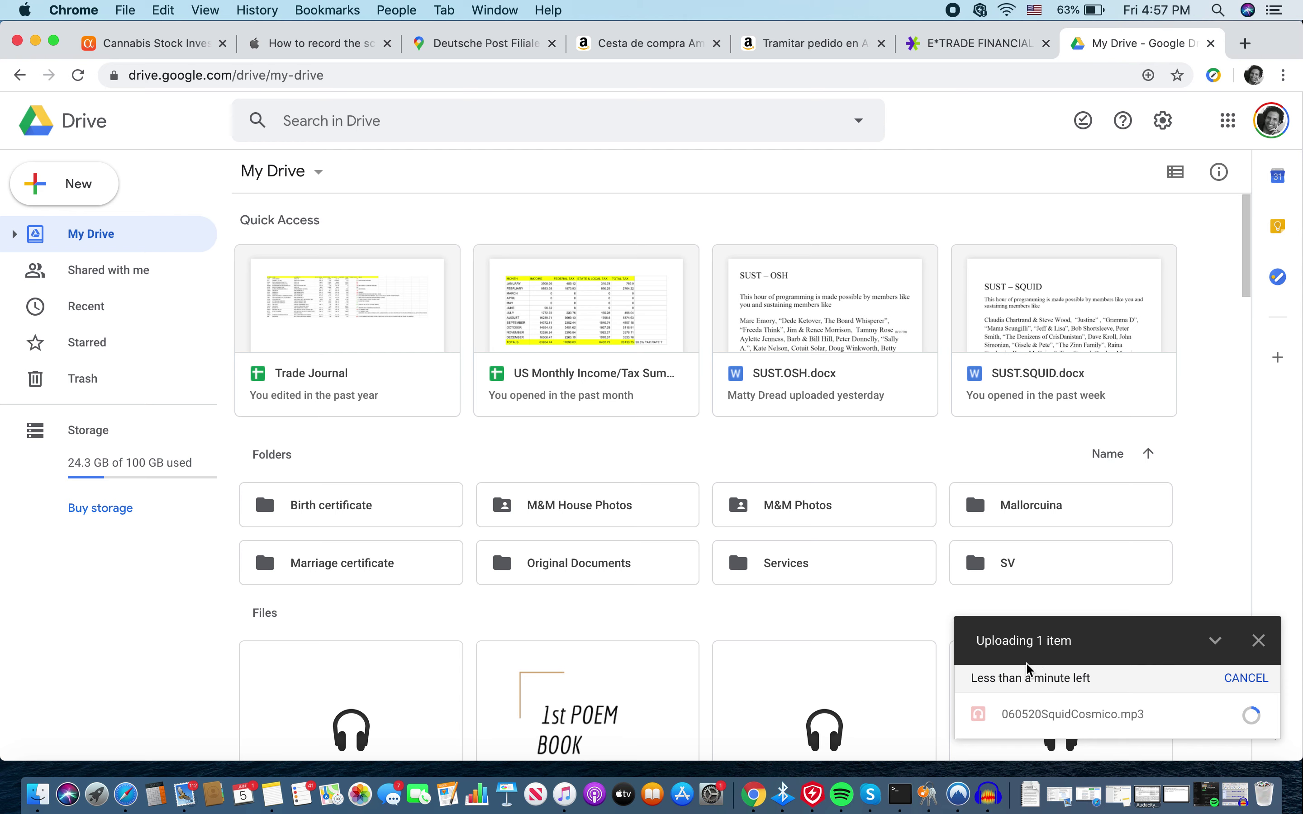
pyautogui.moveTo(1040, 714)
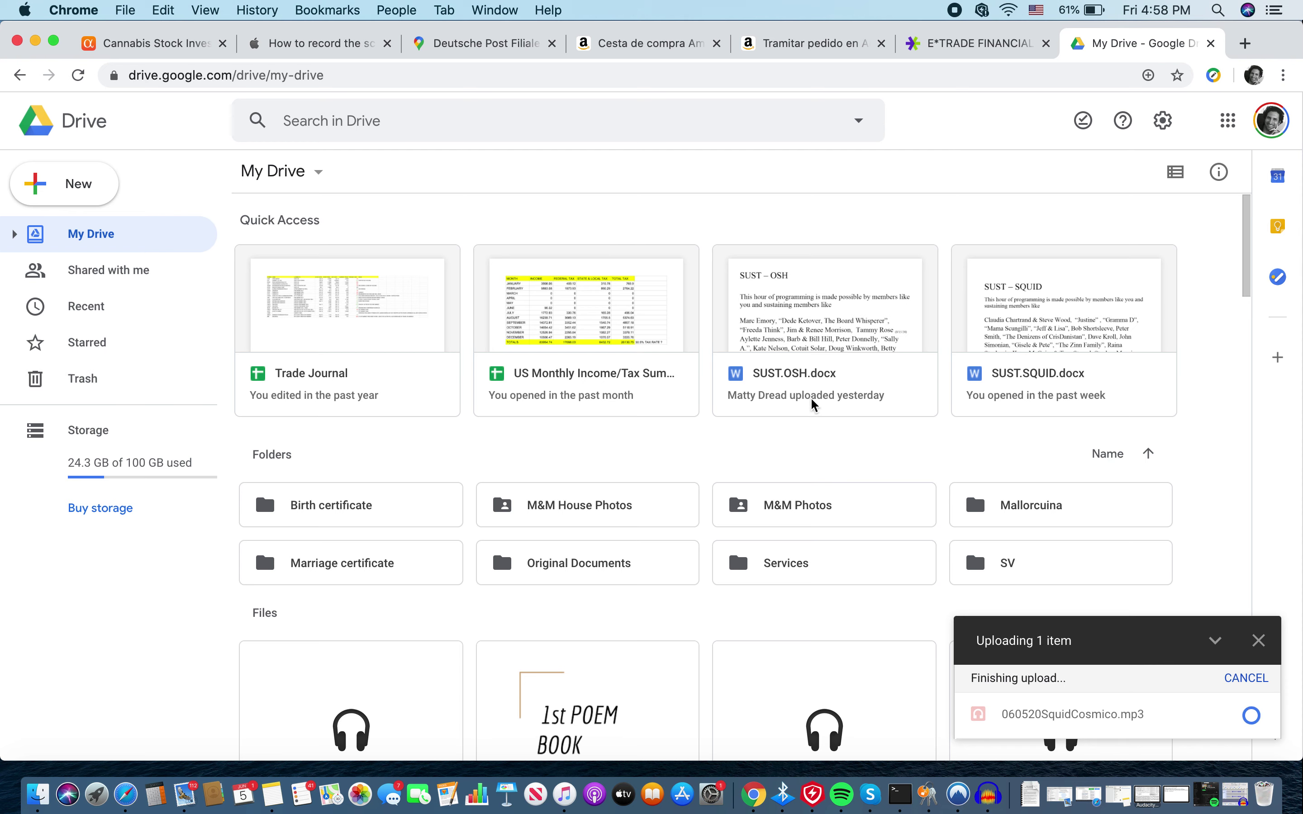
pyautogui.moveTo(977, 718)
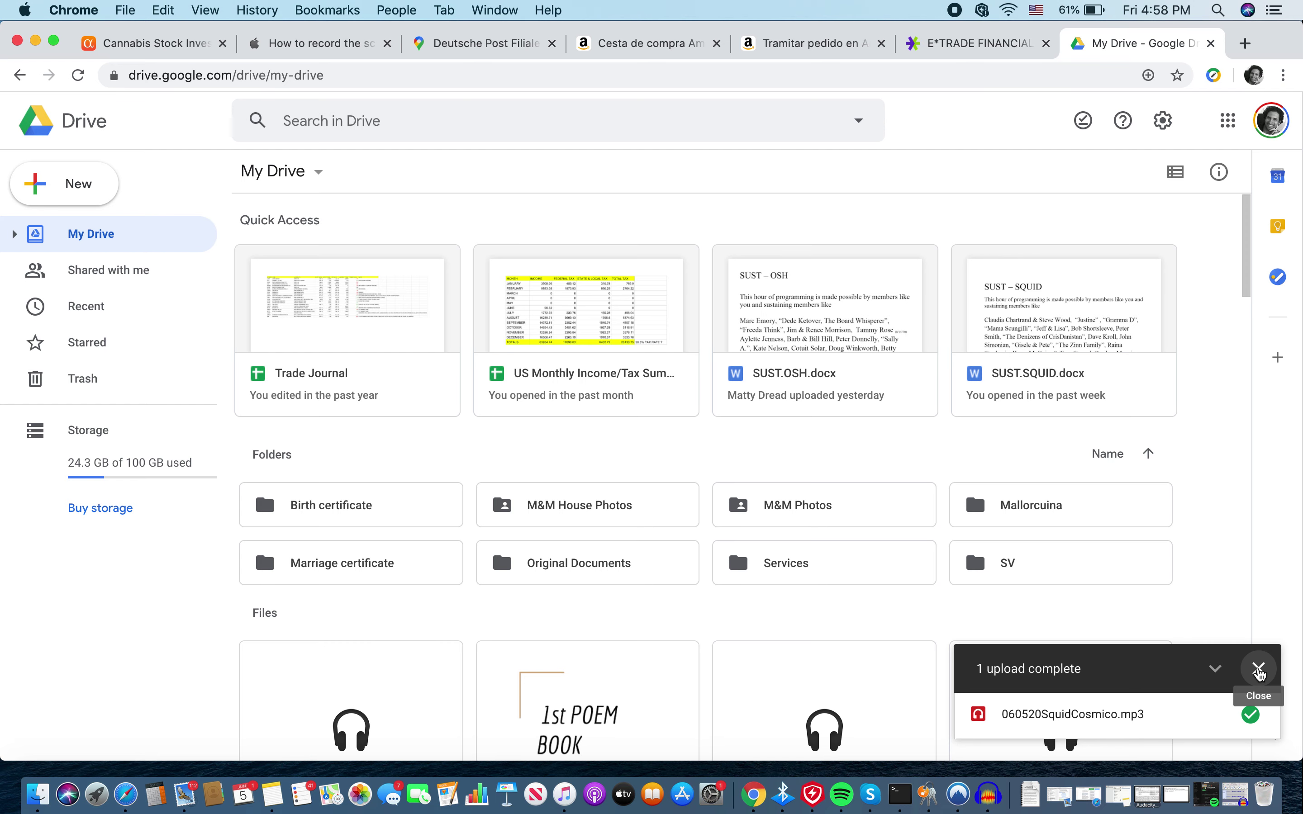
# Step: Dismiss the upload notice and scroll the Files grid to find 060520SquidCosmico.mp3
pyautogui.click(1258, 670)
pyautogui.scroll(-2, 710, 649)
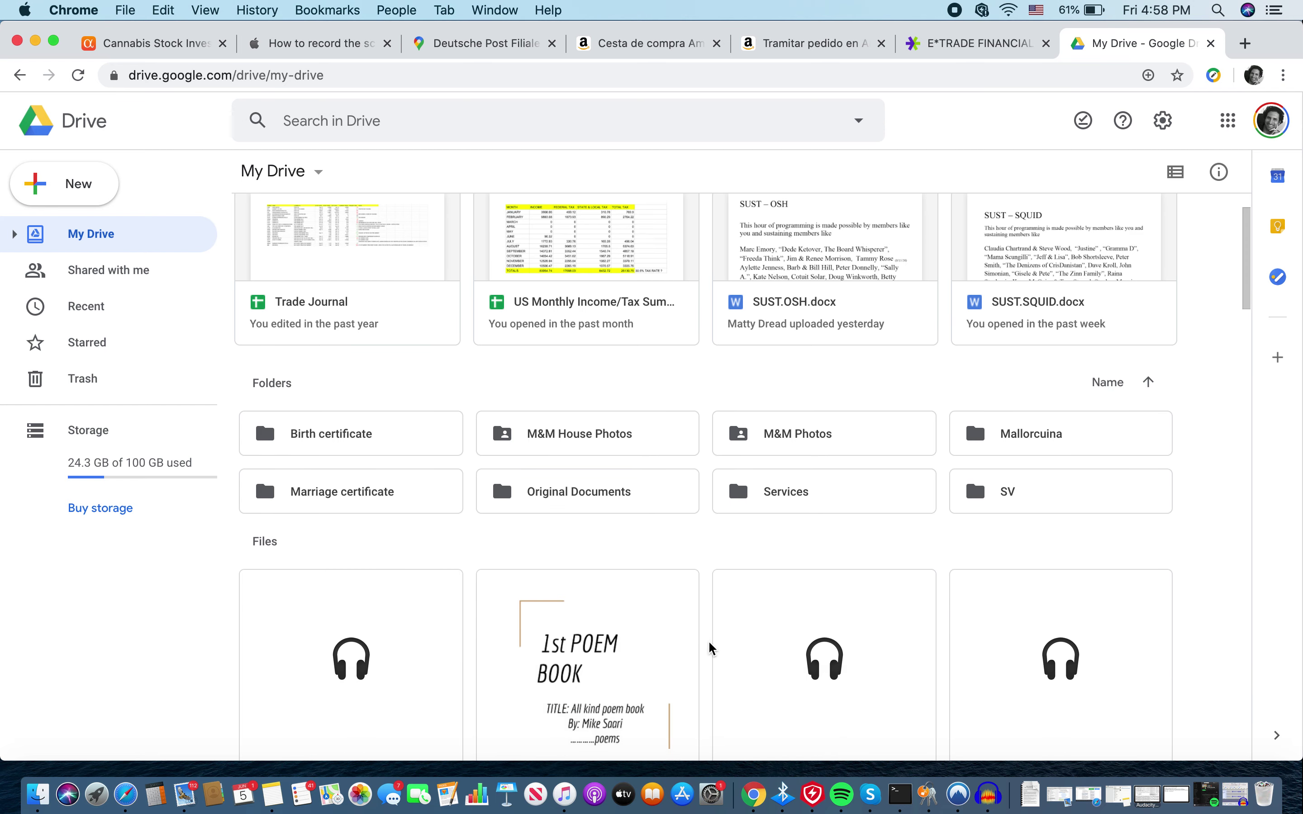
pyautogui.scroll(-5, 710, 649)
pyautogui.scroll(-2, 710, 649)
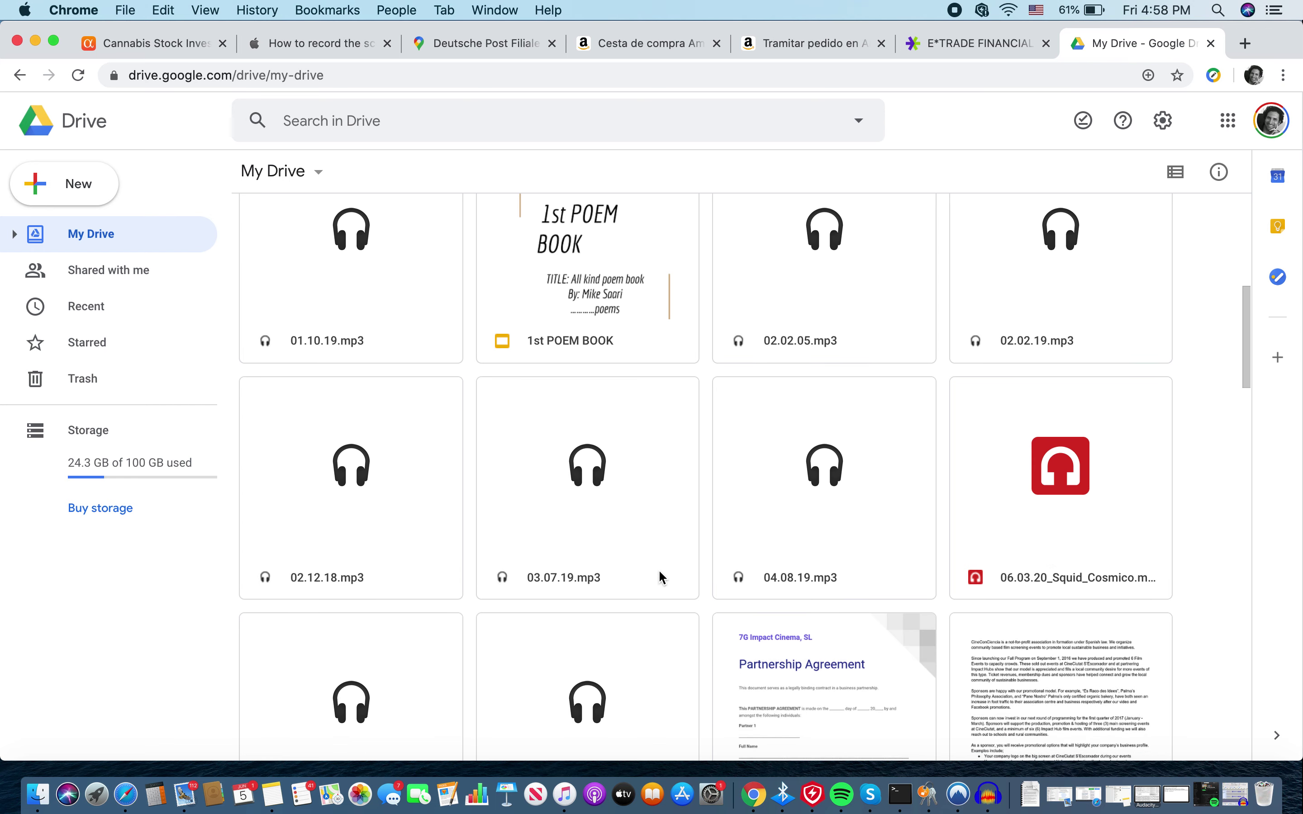
pyautogui.scroll(-5, 661, 576)
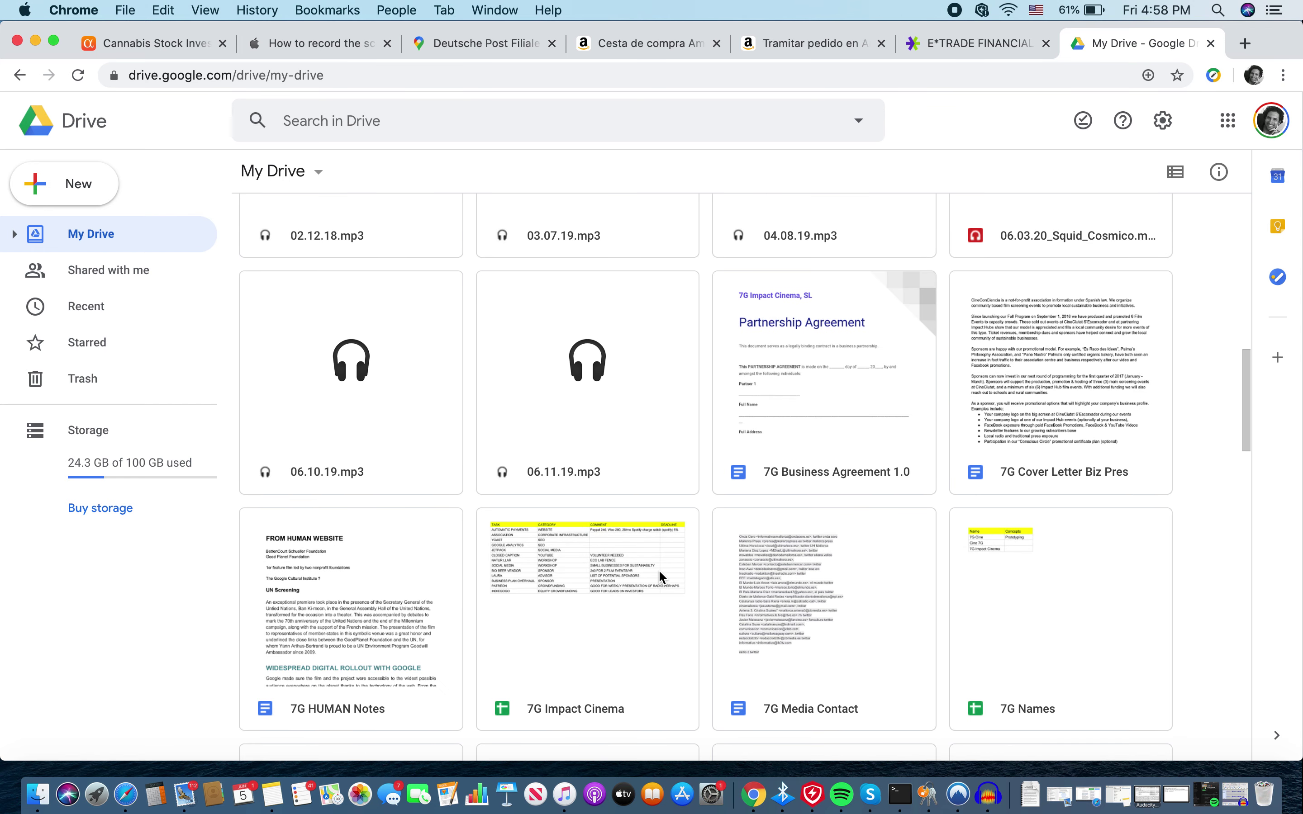
pyautogui.scroll(-14, 660, 573)
pyautogui.scroll(-9, 661, 574)
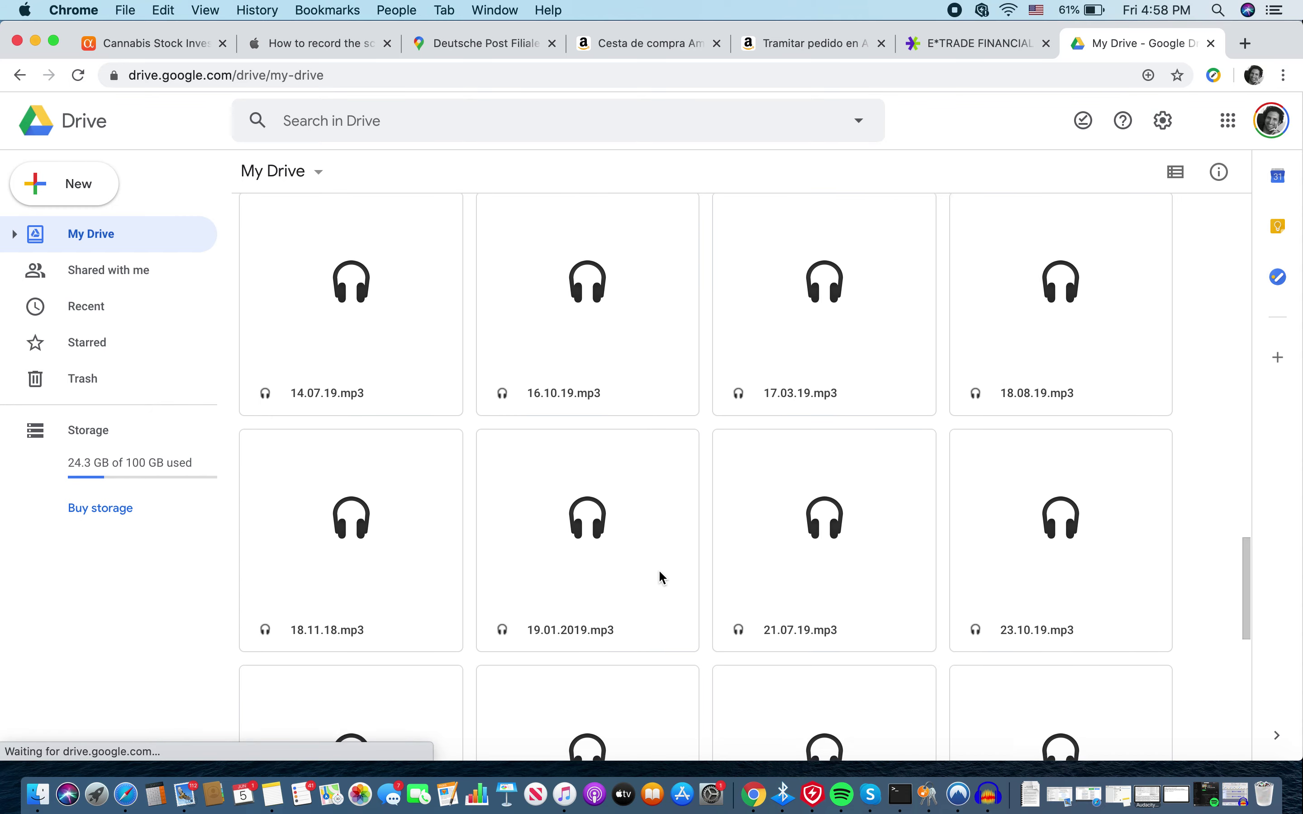
pyautogui.scroll(-3, 659, 570)
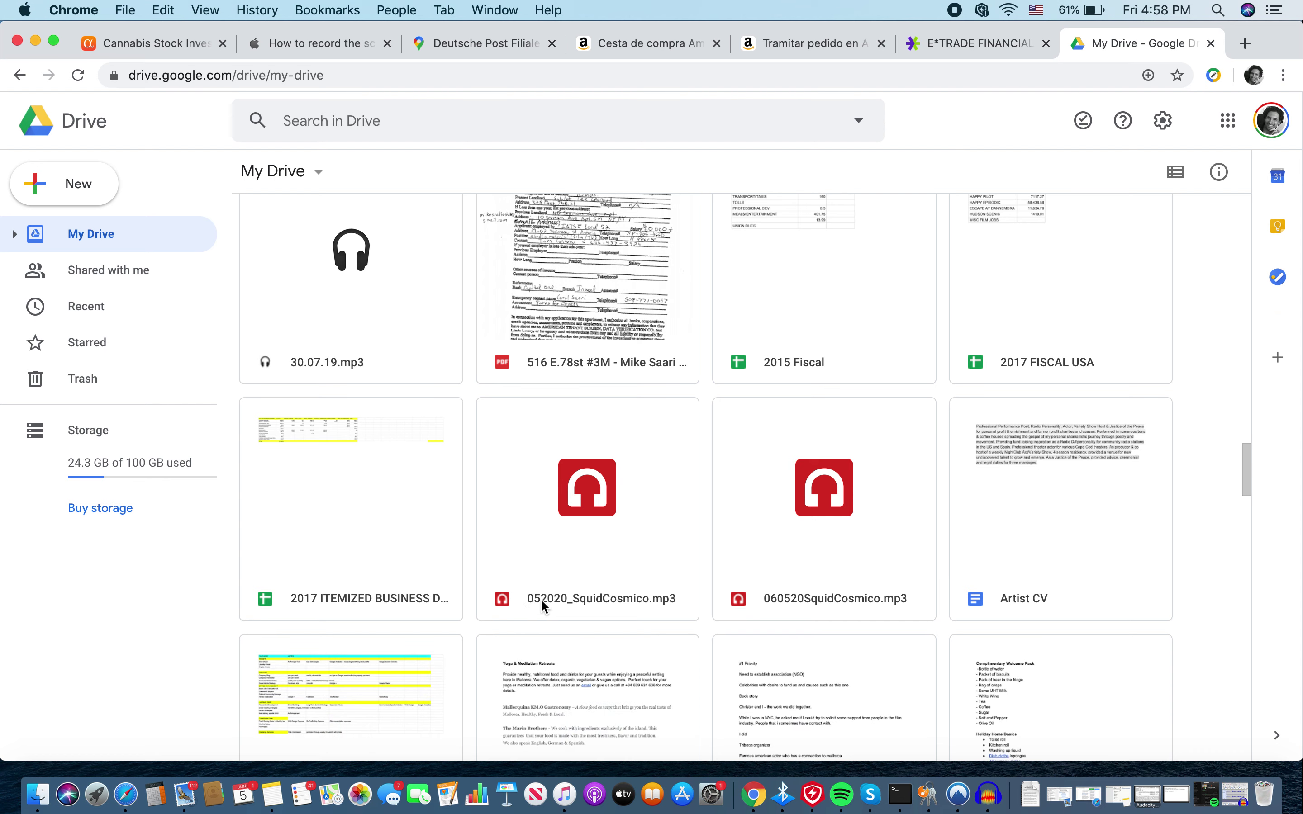
pyautogui.scroll(-5, 540, 599)
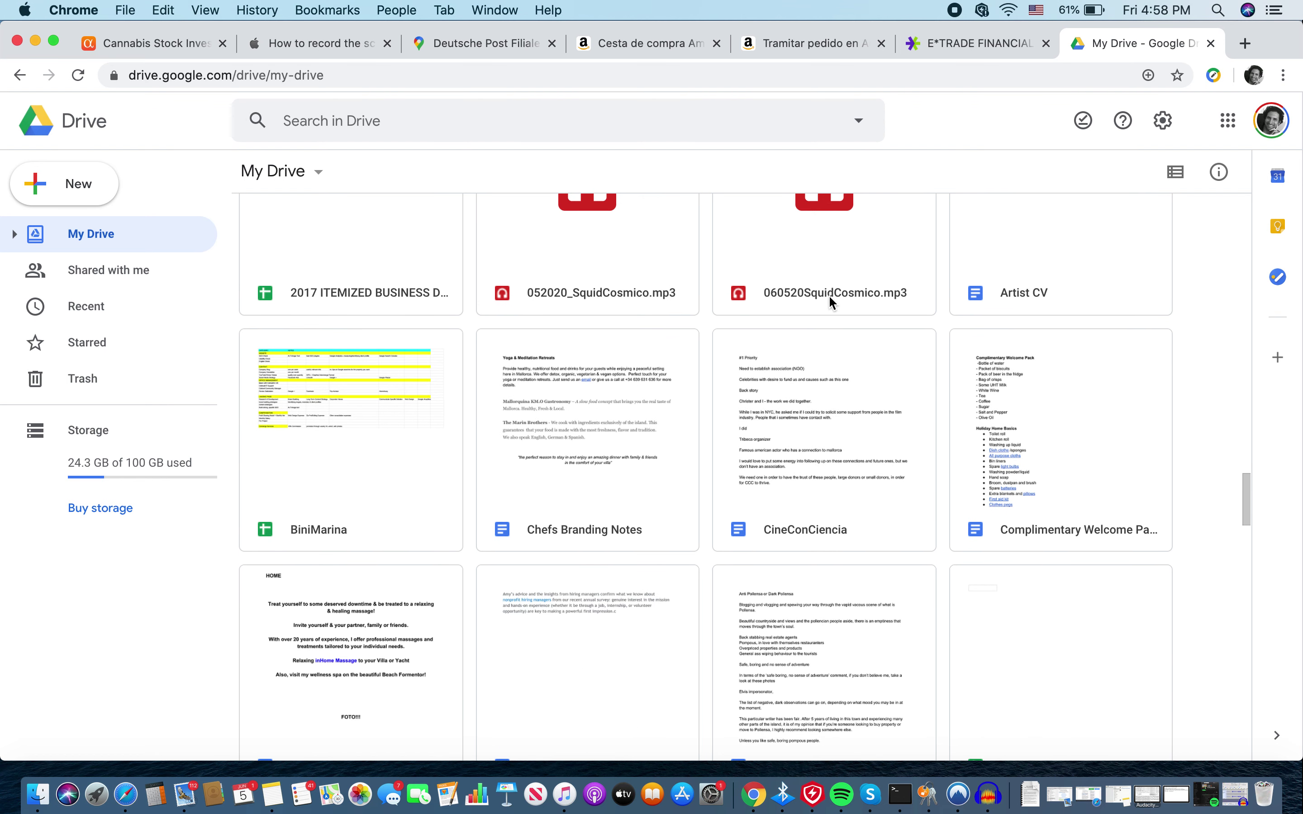
pyautogui.scroll(2, 830, 302)
pyautogui.click(785, 374)
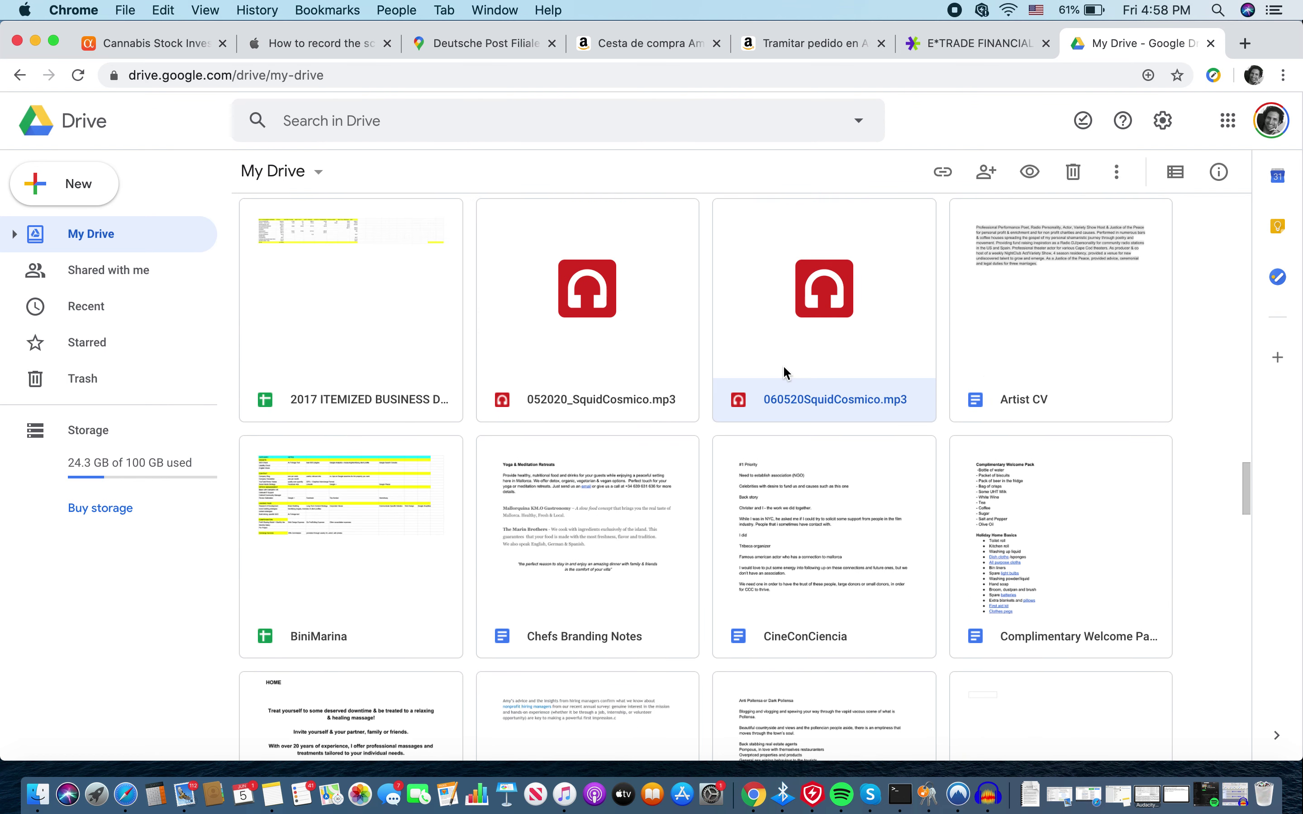
# Step: Select 060520SquidCosmico.mp3 and open its sharing dialog
pyautogui.scroll(2, 785, 371)
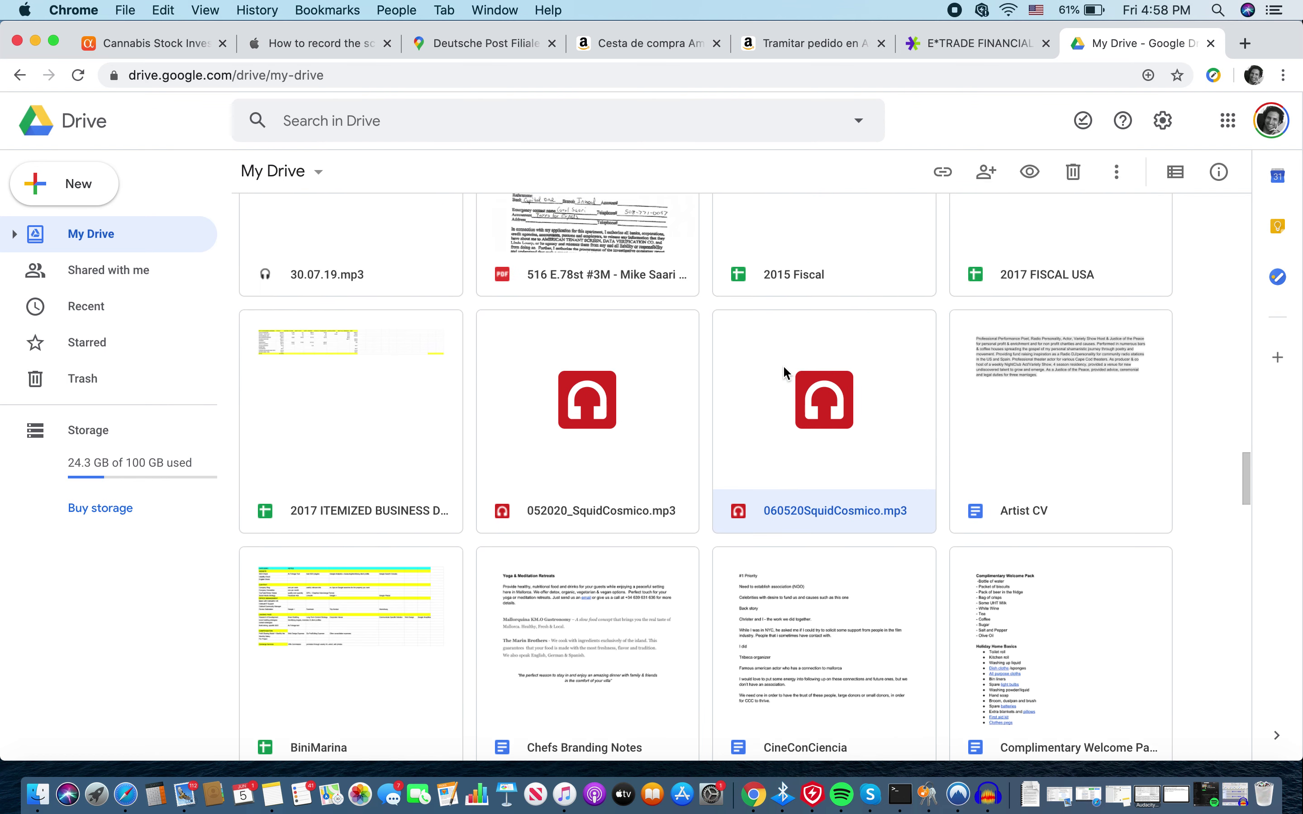
pyautogui.click(641, 466)
pyautogui.click(816, 476)
pyautogui.click(986, 172)
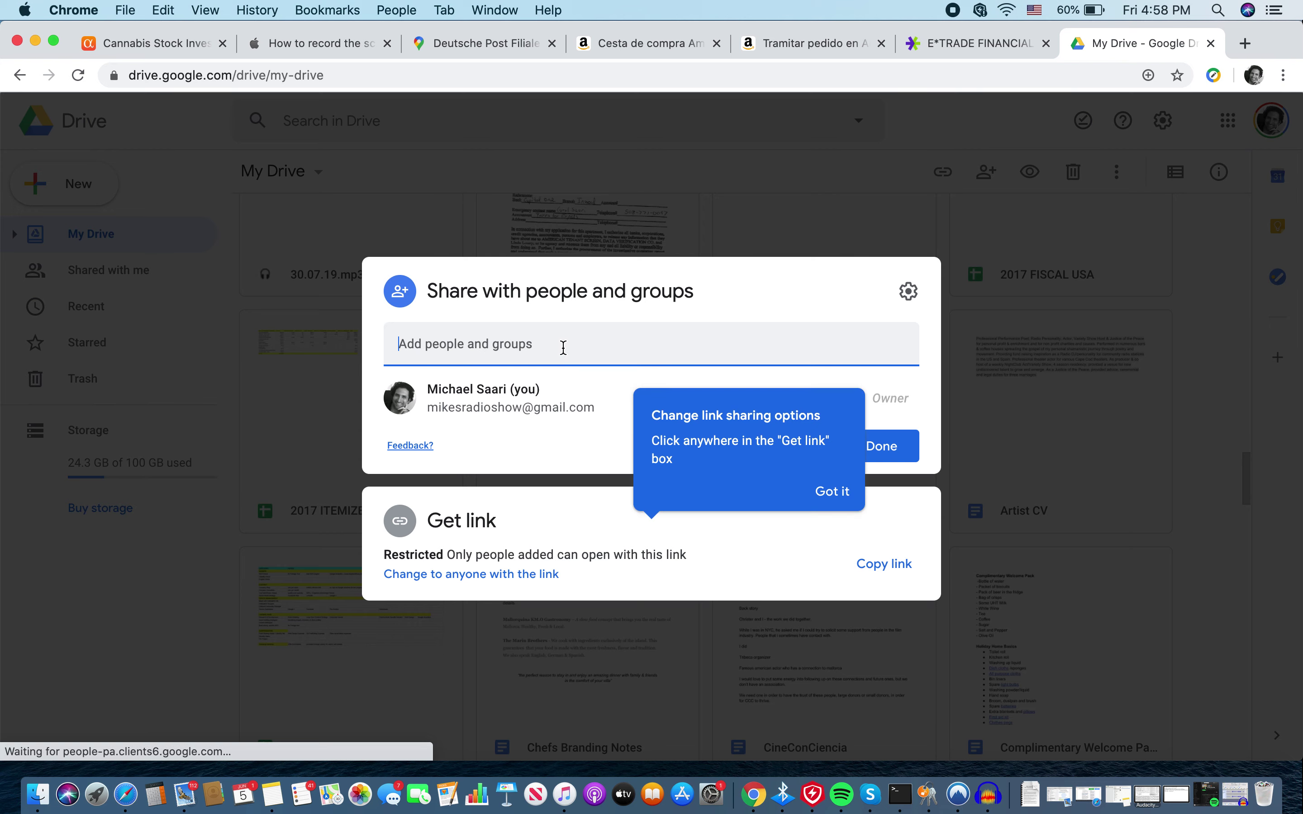
# Step: Share the file with the suggested collaborator as Editor, sending a two-line 'just a test' note
pyautogui.press('super+v')
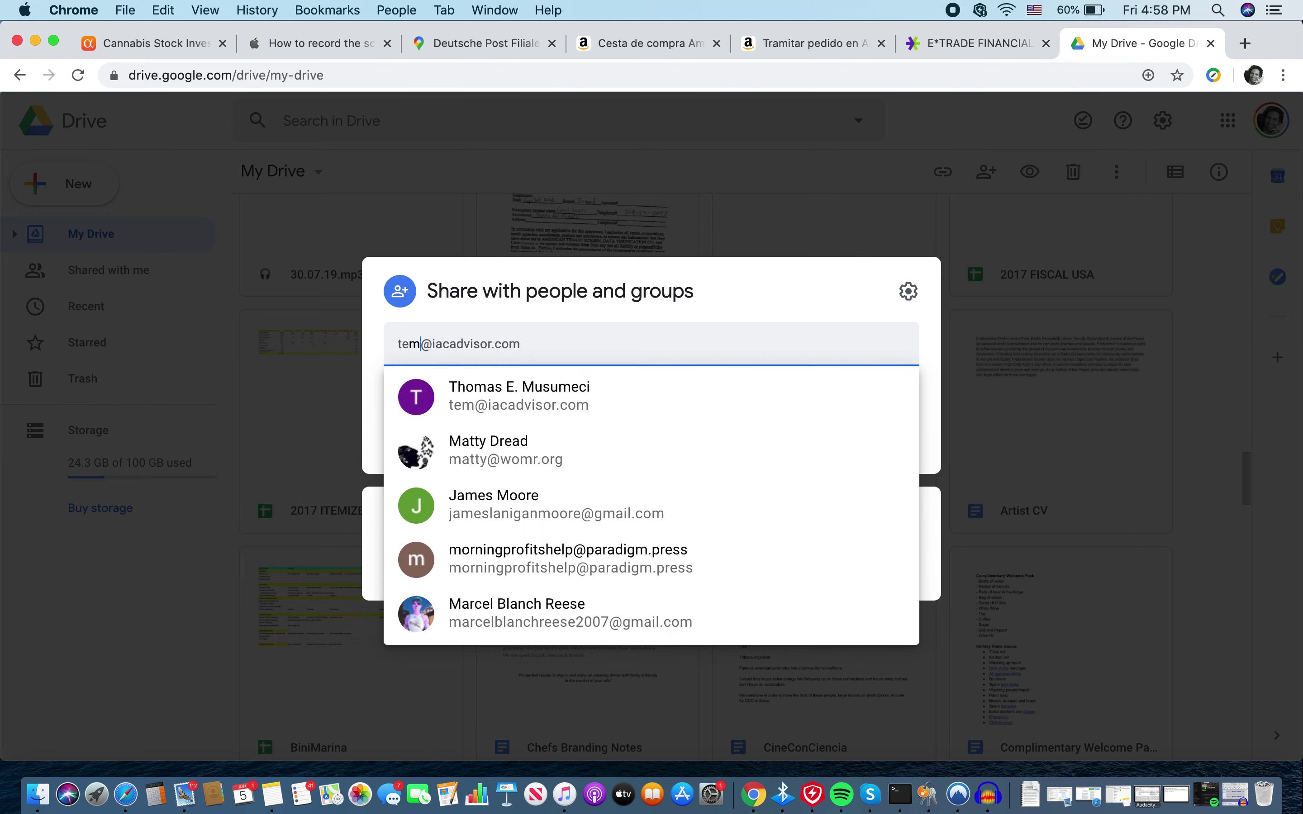
pyautogui.click(481, 451)
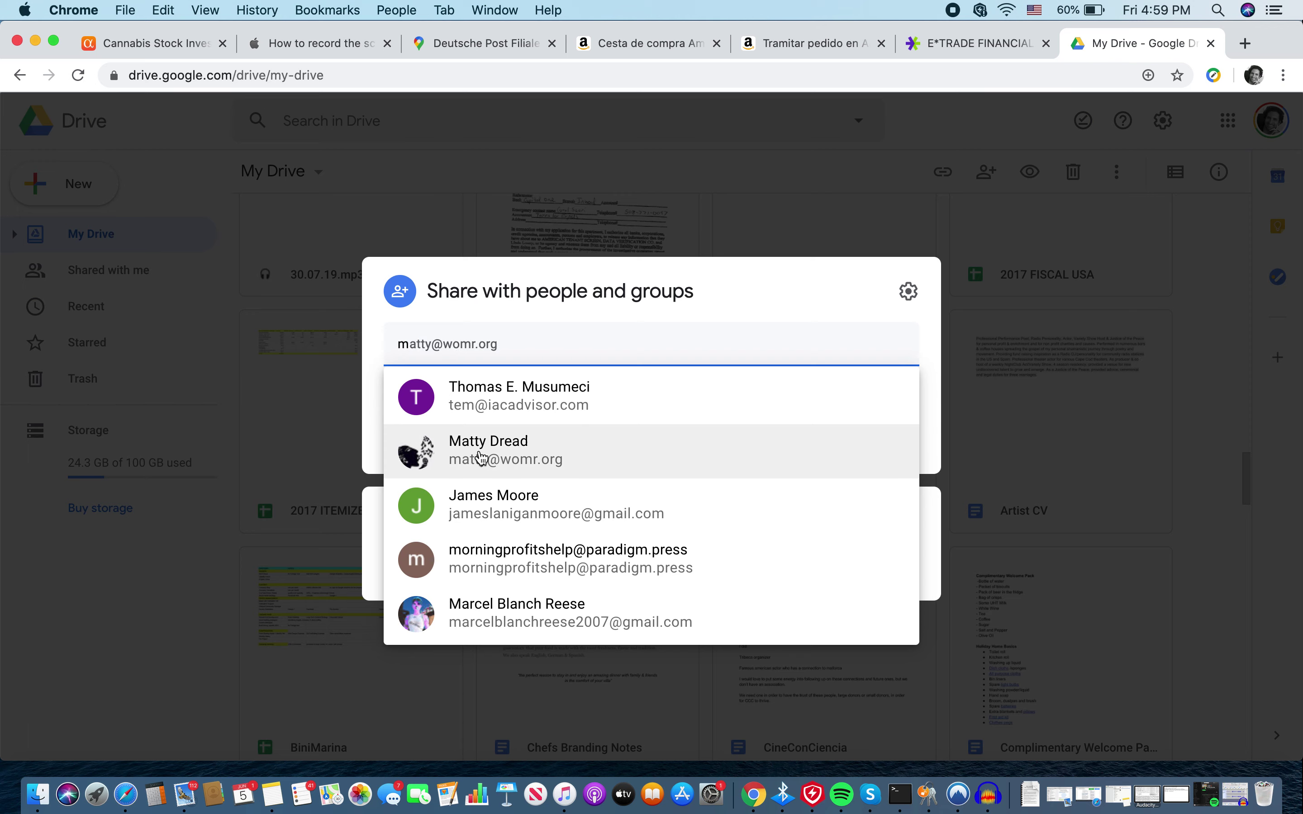
pyautogui.click(496, 430)
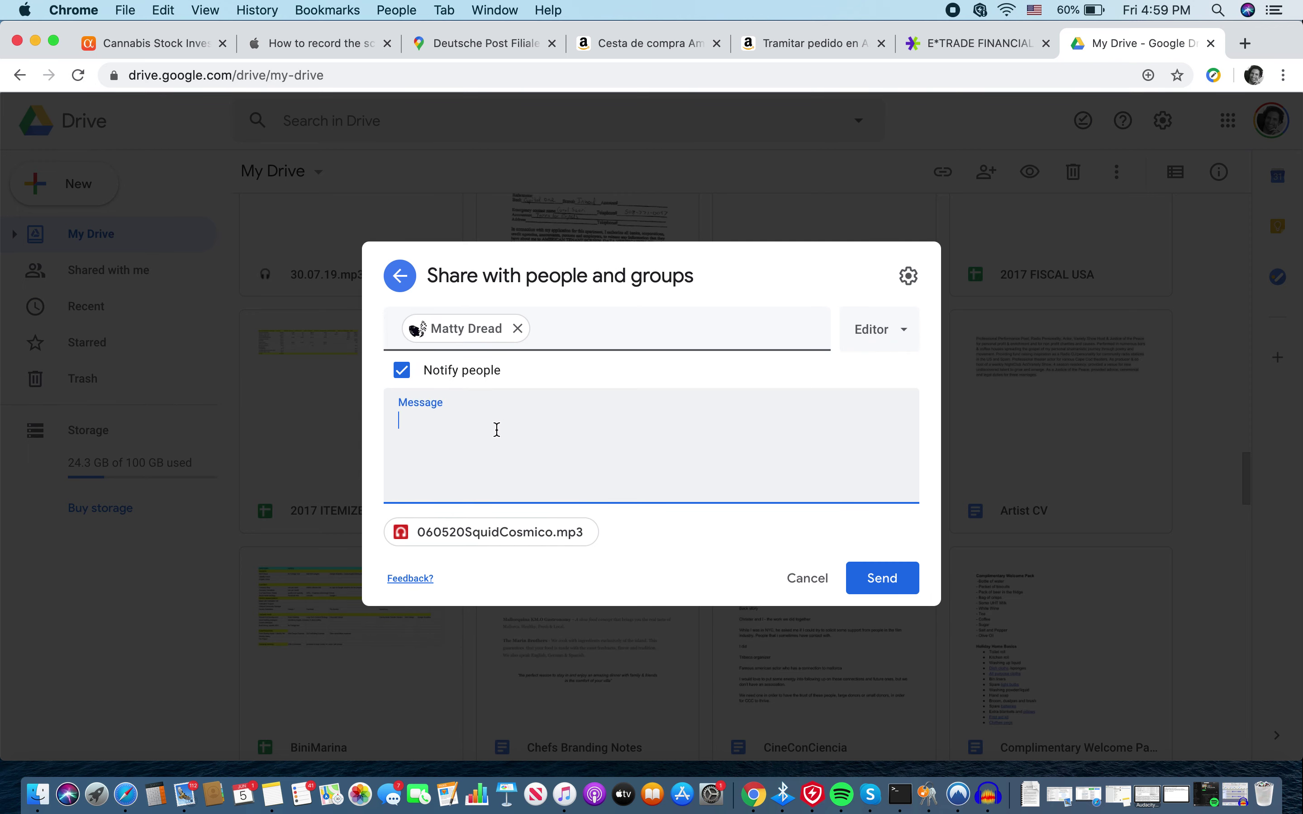
pyautogui.write('wjhats')
pyautogui.press('BackSpace')
pyautogui.press('BackSpace')
pyautogui.press('BackSpace')
pyautogui.press('BackSpace')
pyautogui.press('BackSpace')
pyautogui.press('BackSpace')
pyautogui.write('hats a')
pyautogui.write("p - i'm sho")
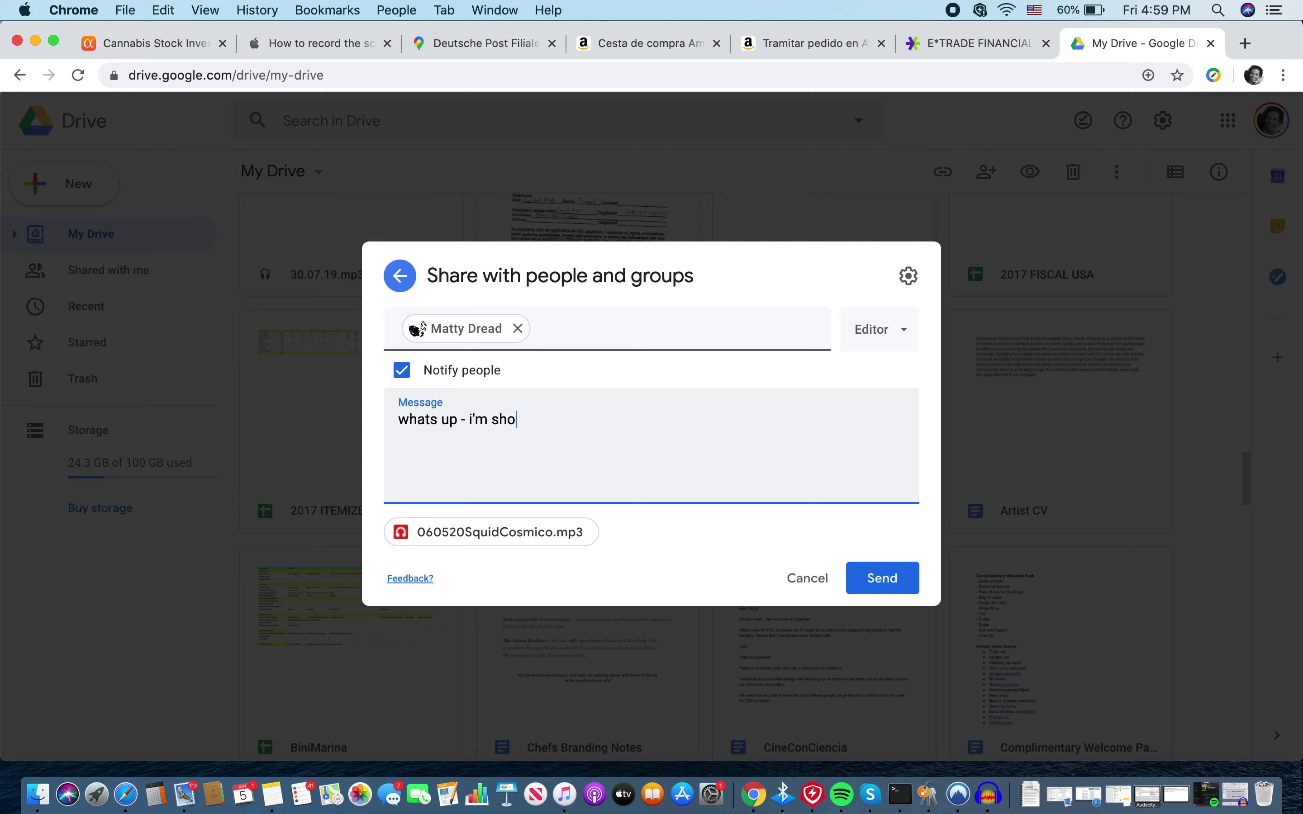
pyautogui.write('wing tony some stuff')
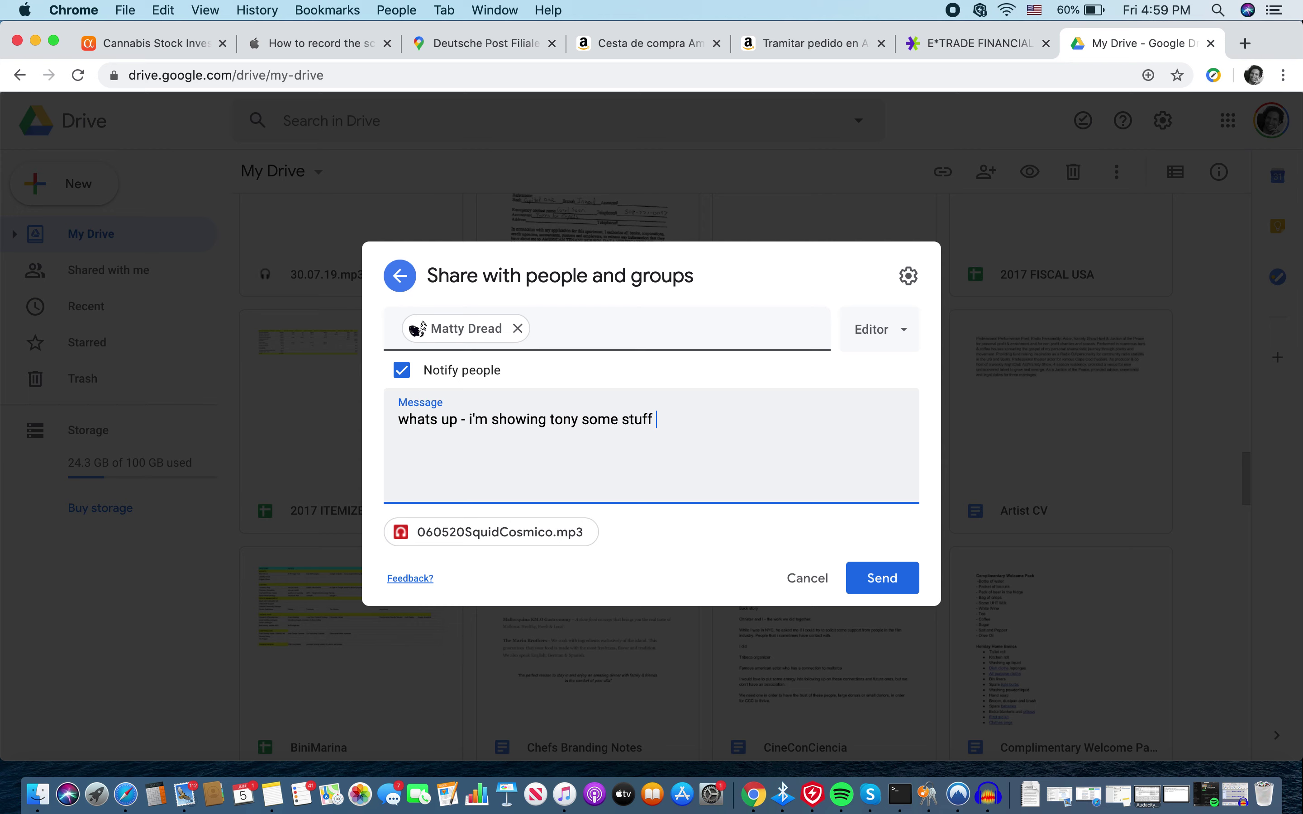
pyautogui.press('Return')
pyautogui.write('just ')
pyautogui.write('a test')
pyautogui.write(' can you ')
pyautogui.write('dig it')
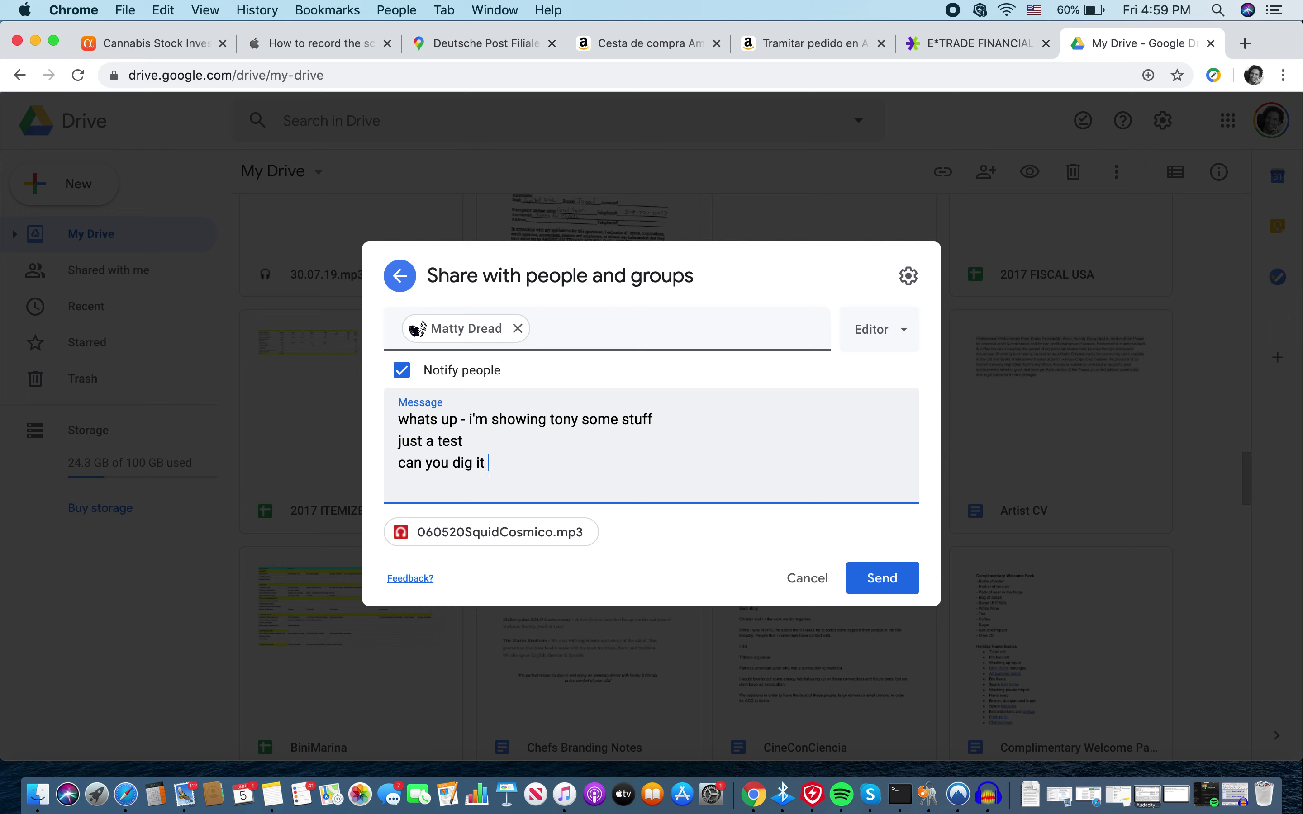
pyautogui.click(891, 585)
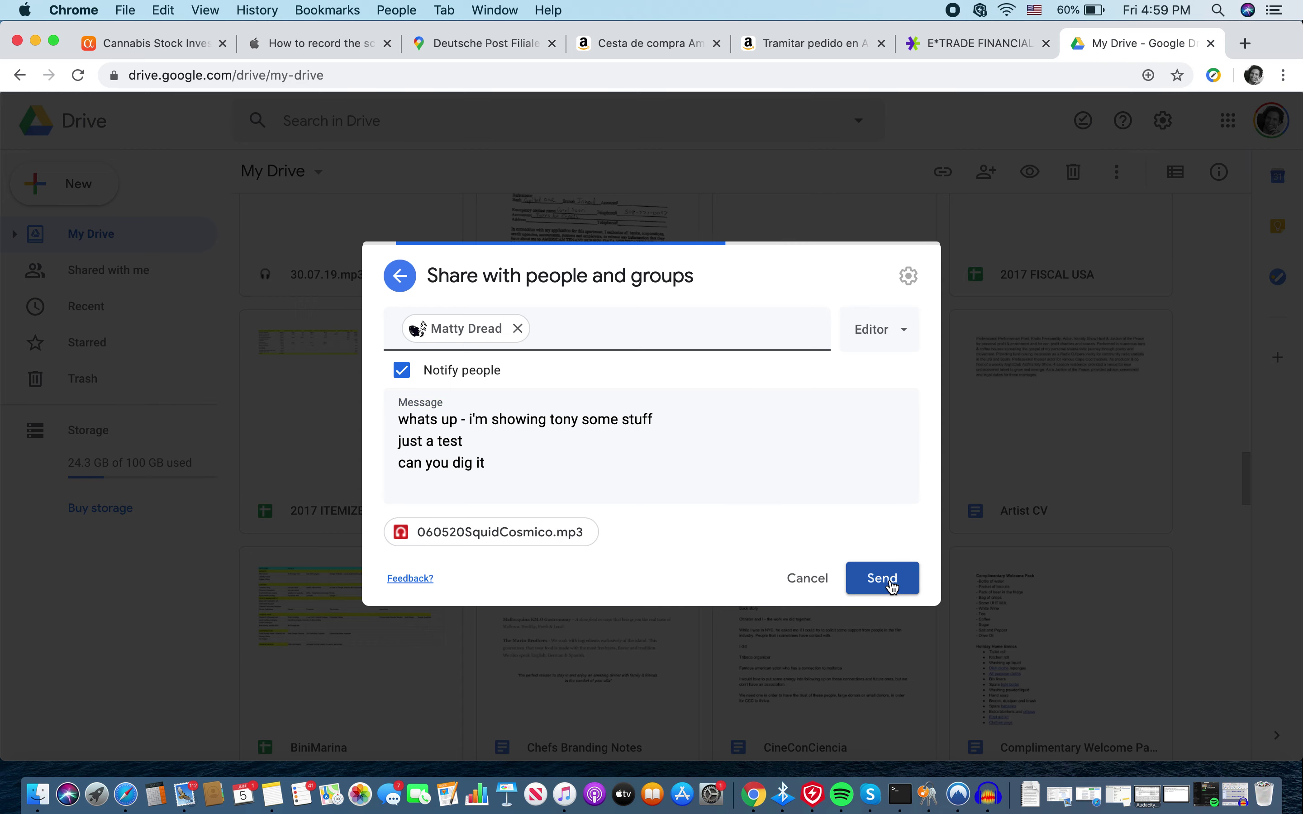